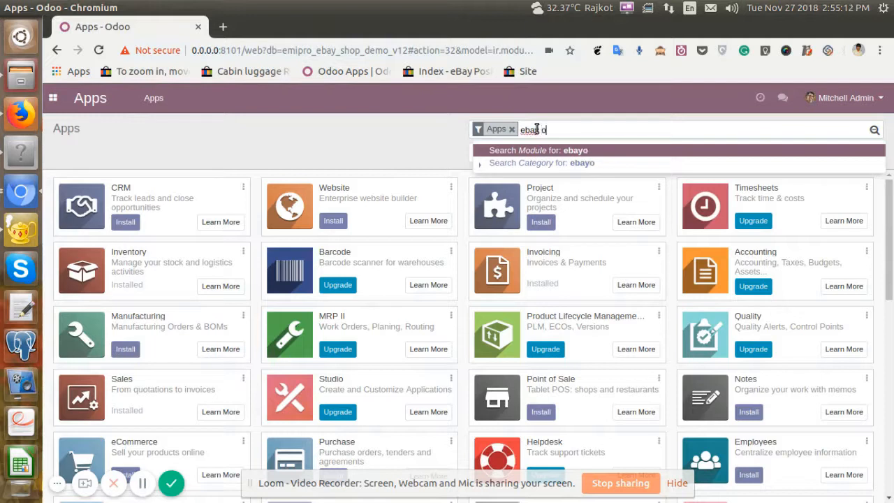
# Search the apps for "ebay odoo" and install the eBay Odoo Connector module.
pyautogui.write('doo')
pyautogui.press('Return')
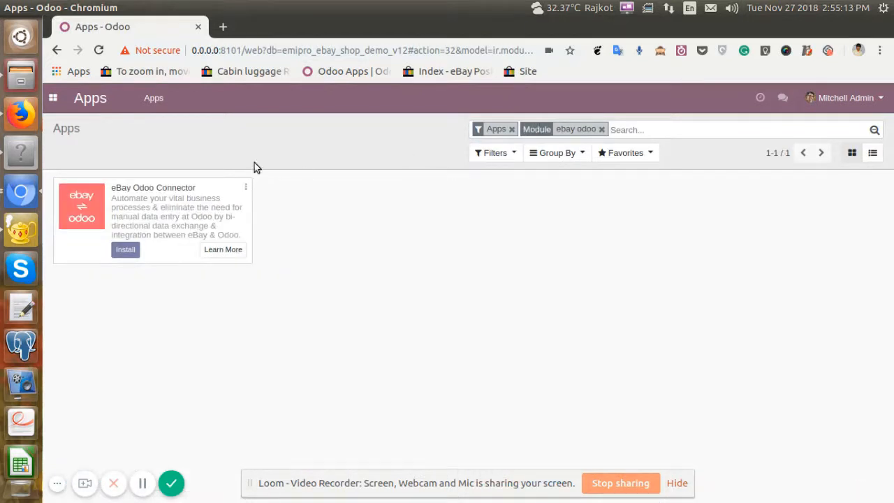
pyautogui.click(127, 251)
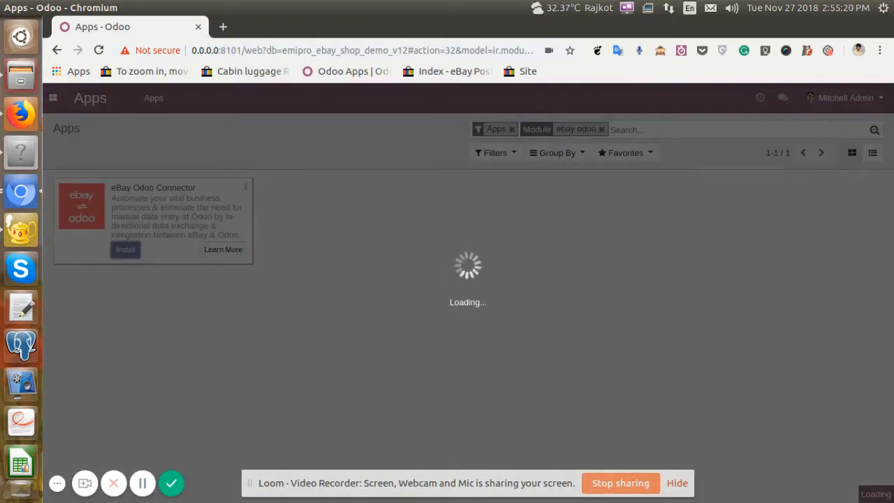
pyautogui.click(675, 483)
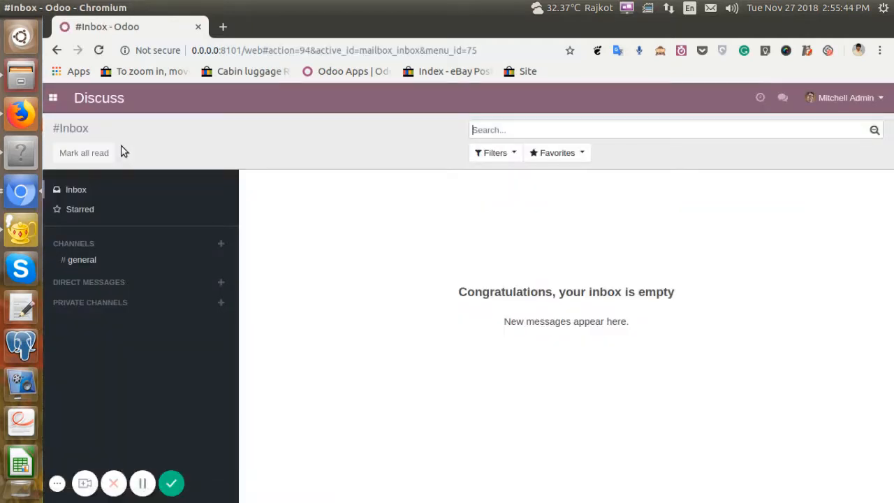
# Go to the user management settings and open the administrator's user record.
pyautogui.click(53, 98)
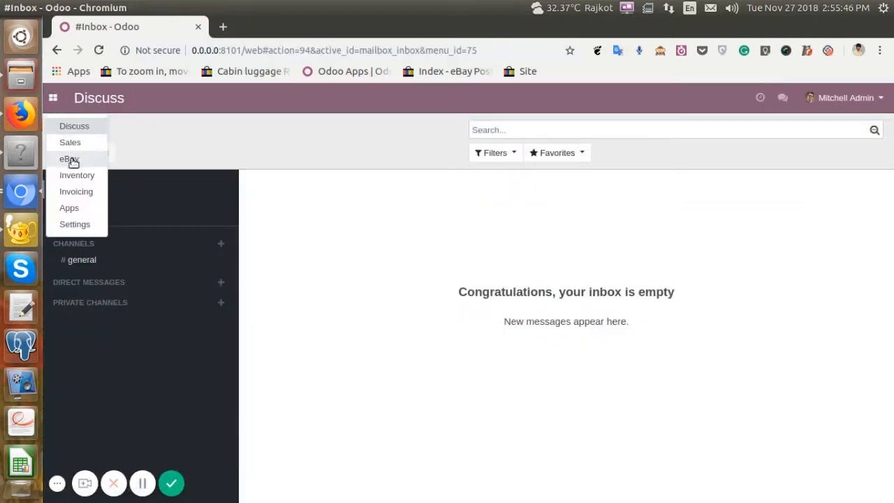
pyautogui.click(77, 225)
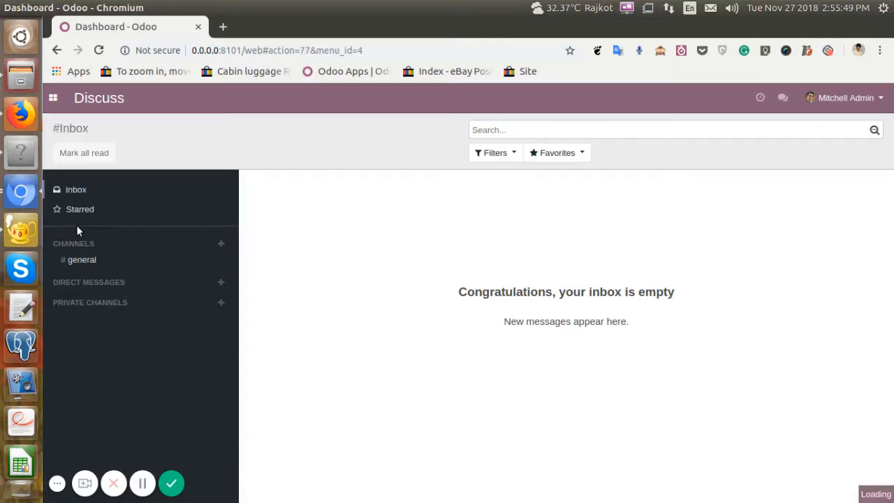
pyautogui.click(228, 98)
pyautogui.click(249, 130)
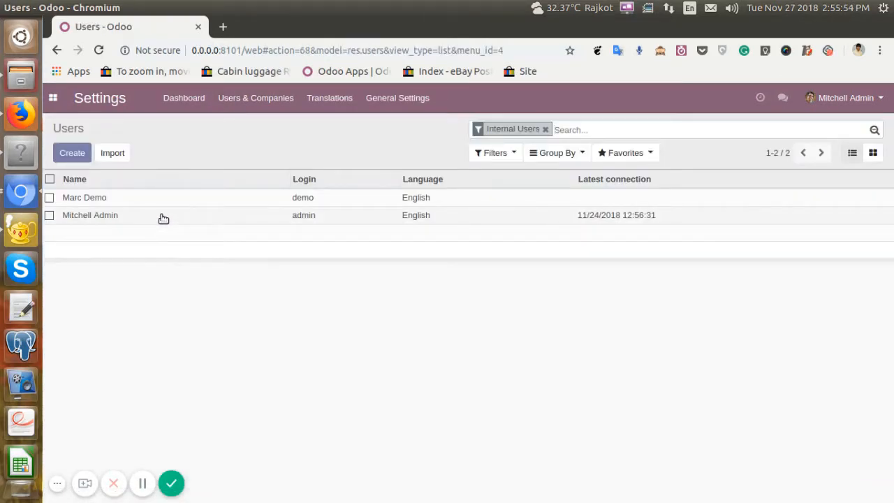
pyautogui.click(163, 219)
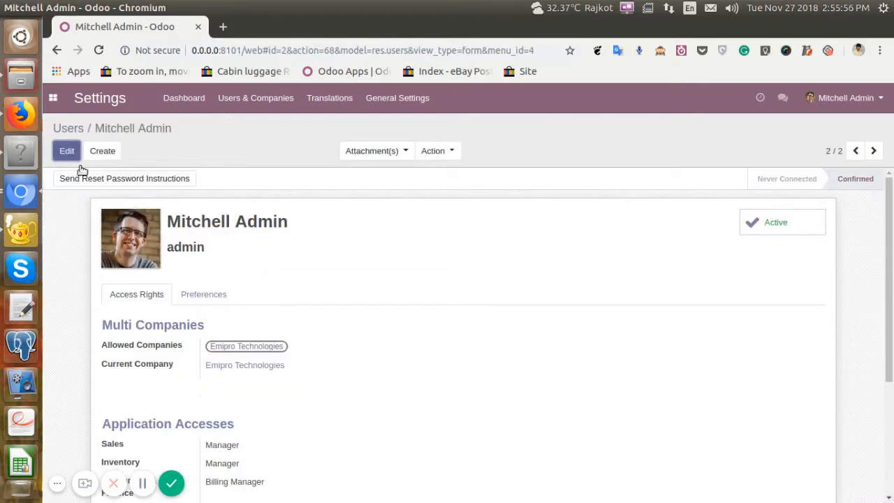
# Set the administrator's eBay application access to Manager and save the user record.
pyautogui.click(78, 159)
pyautogui.scroll(-5, 281, 222)
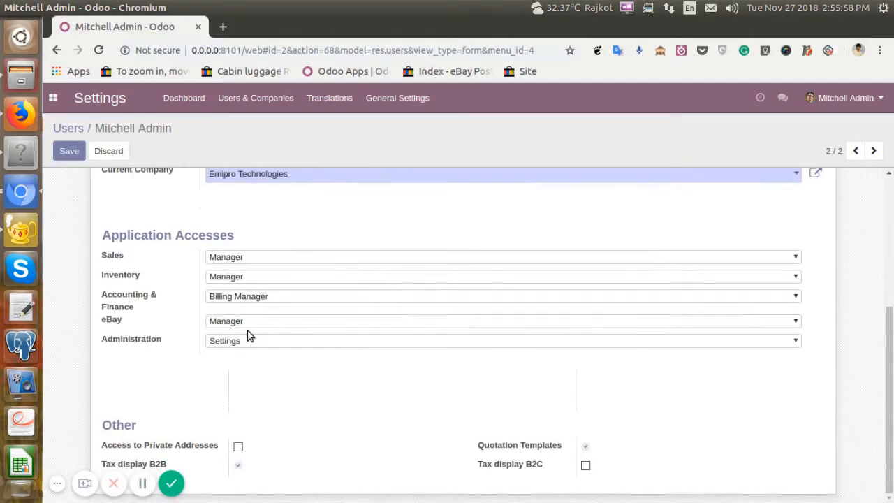
pyautogui.click(242, 322)
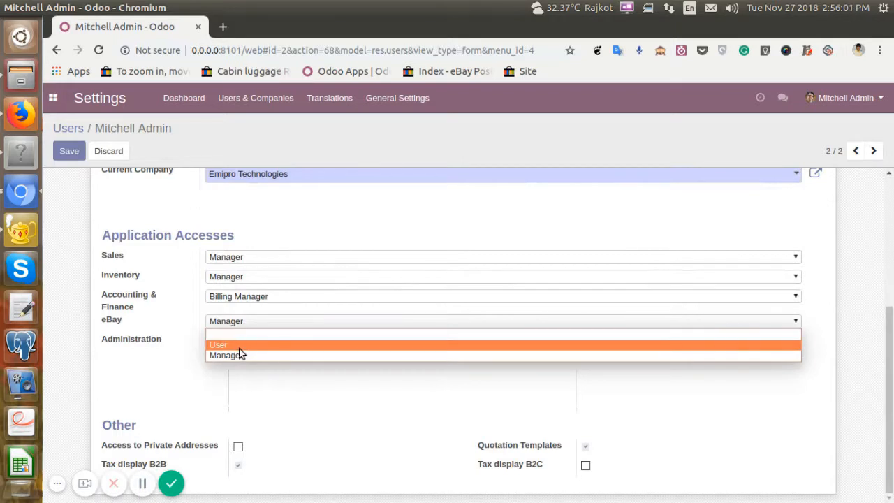
pyautogui.click(238, 356)
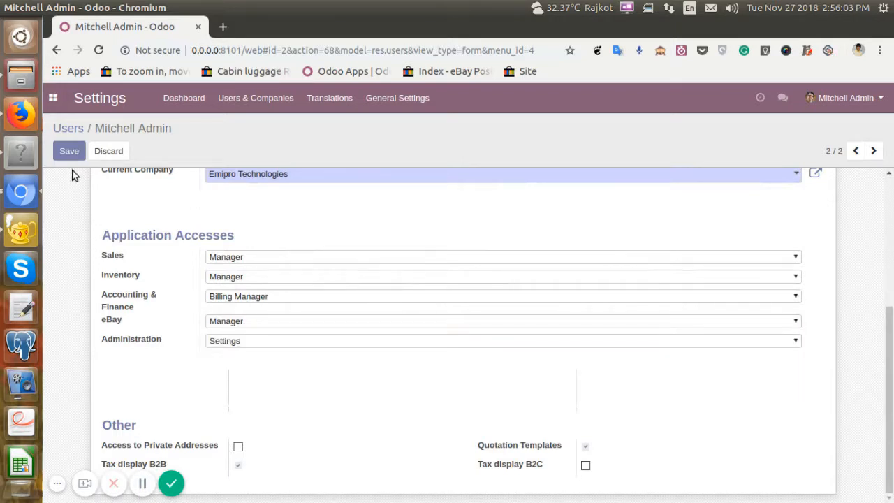
pyautogui.click(68, 151)
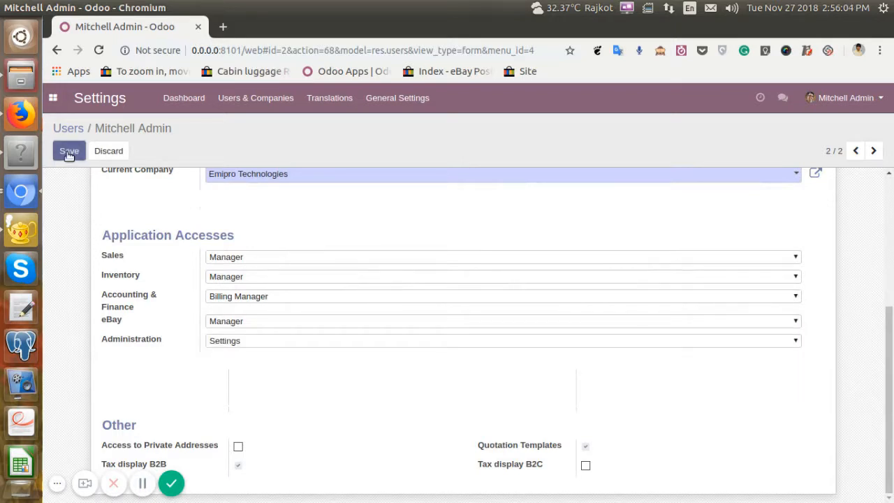
# Open the demo user's record, set its eBay application access to User and save it.
pyautogui.click(257, 102)
pyautogui.click(63, 128)
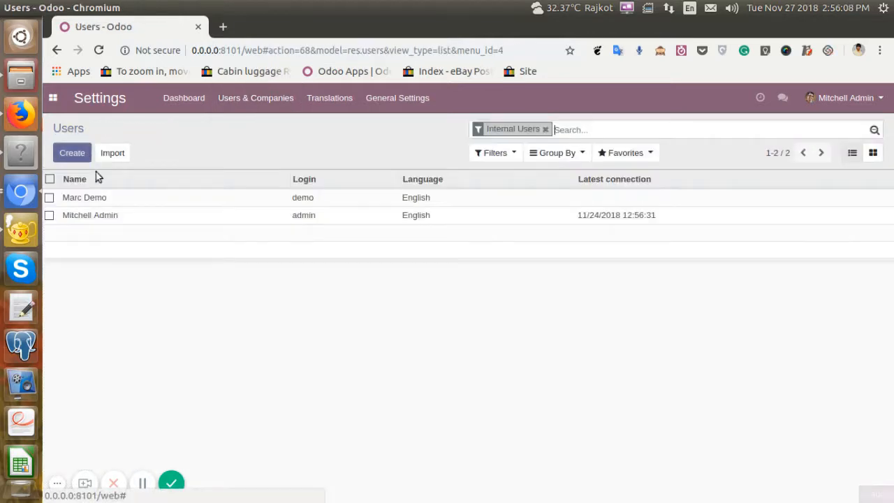
pyautogui.click(107, 199)
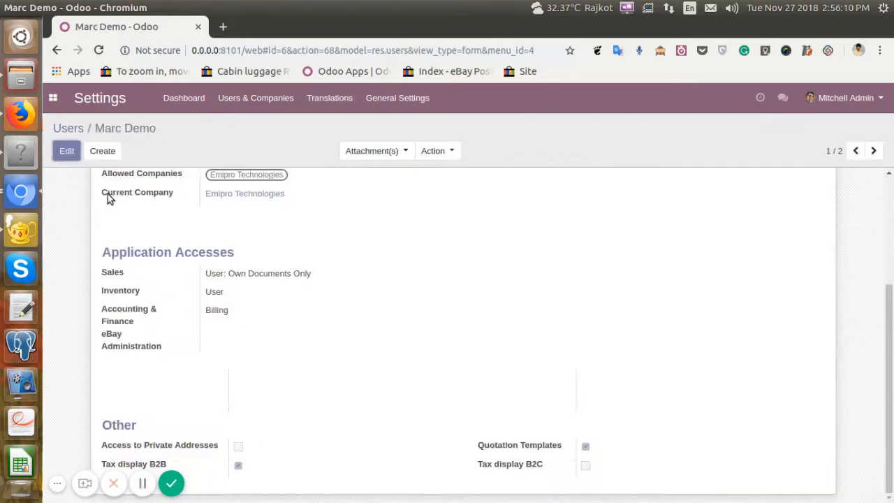
pyautogui.click(67, 151)
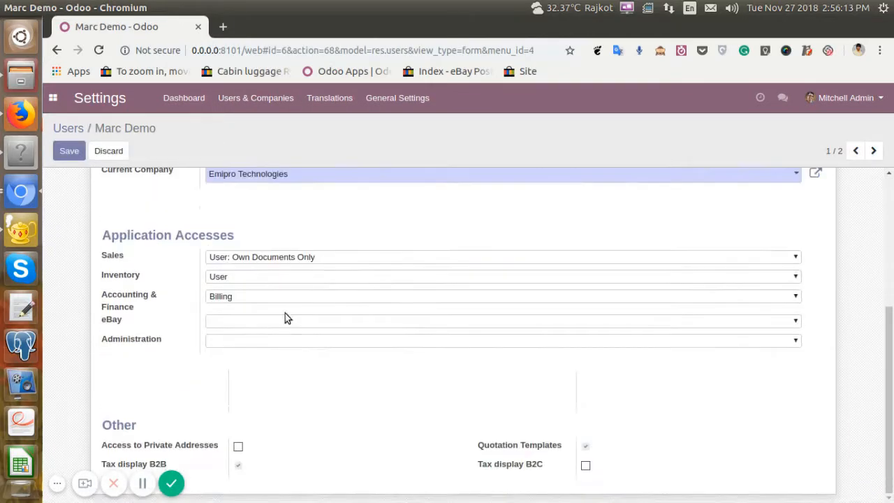
pyautogui.click(241, 324)
pyautogui.click(240, 344)
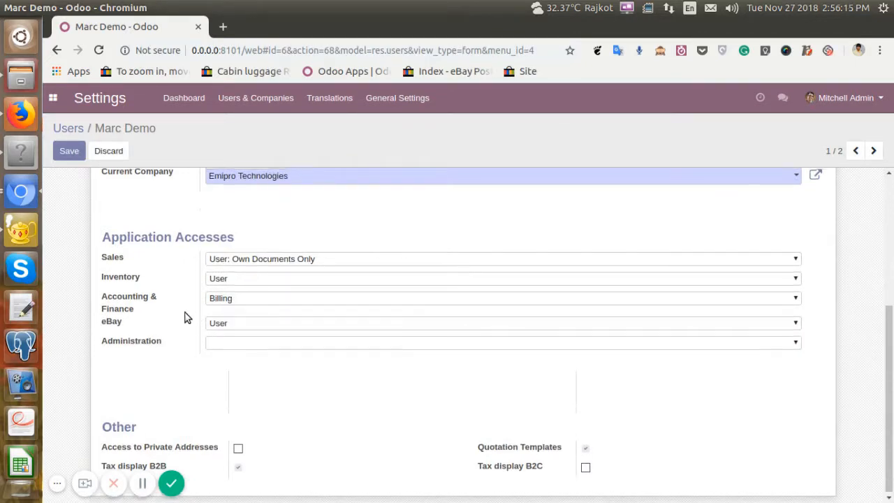
pyautogui.scroll(3, 183, 308)
pyautogui.click(69, 151)
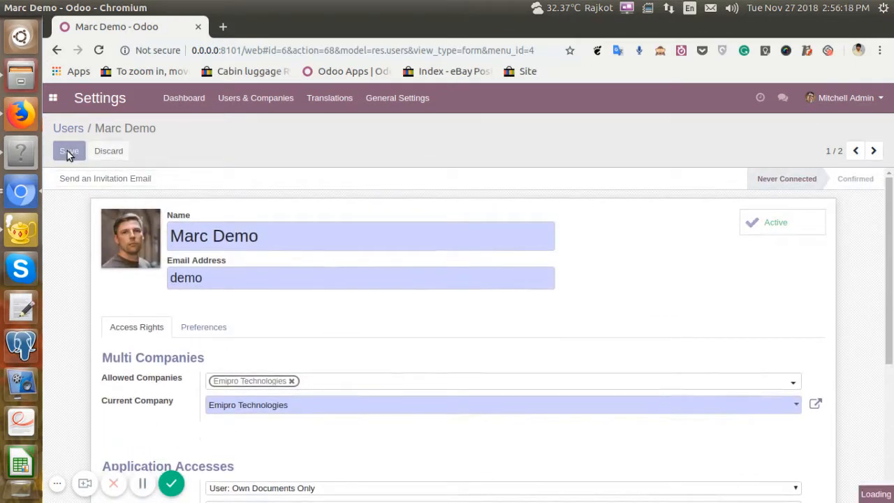
# Go to the eBay module's settings and start creating a new eBay instance.
pyautogui.click(54, 100)
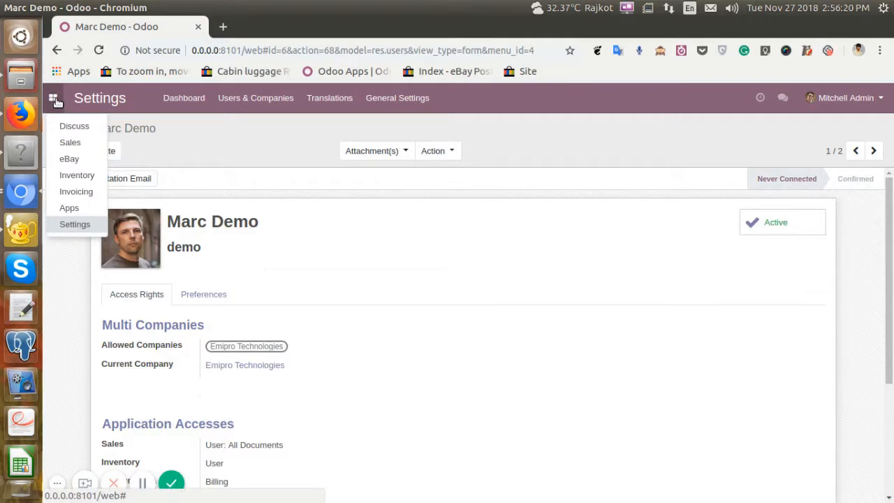
pyautogui.click(73, 162)
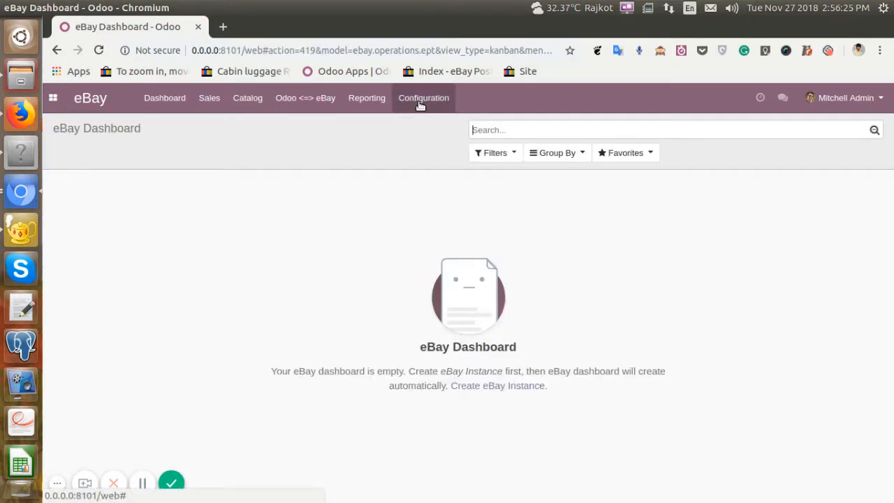
pyautogui.click(424, 104)
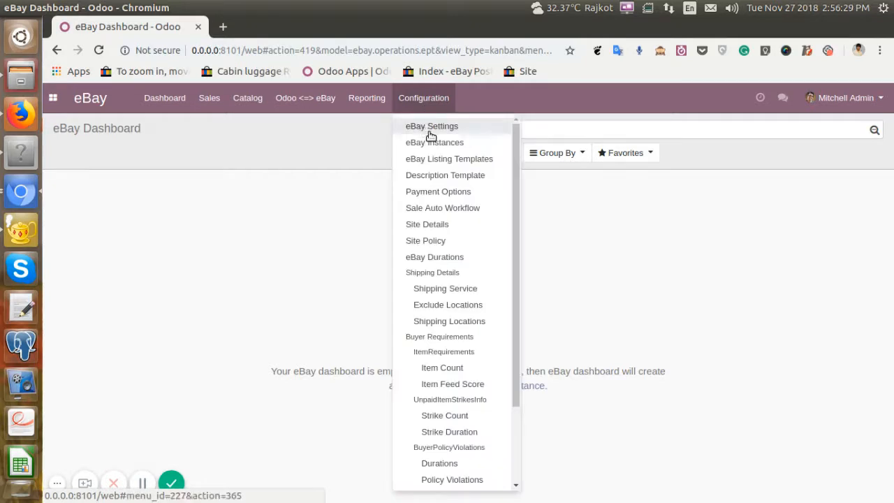
pyautogui.click(433, 127)
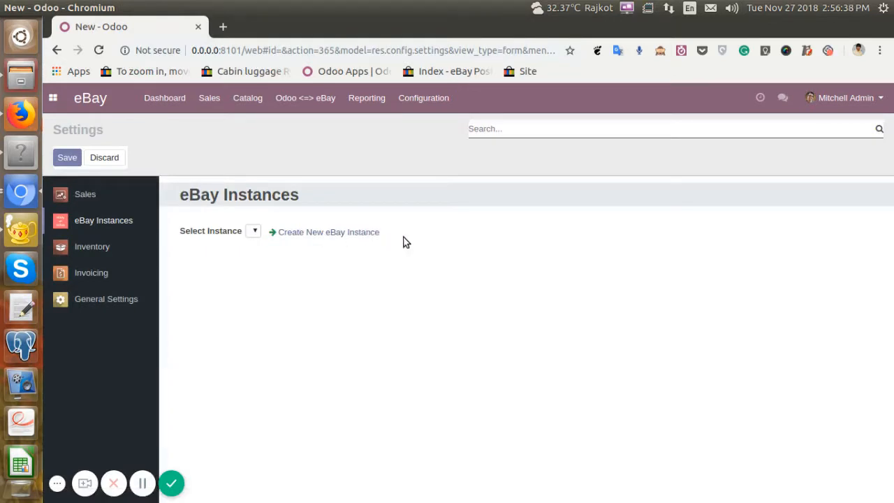
pyautogui.click(311, 233)
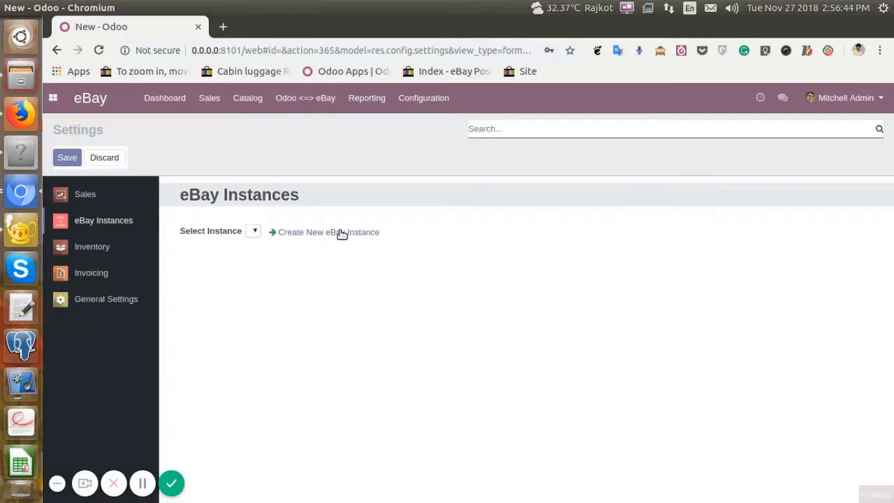
pyautogui.click(339, 233)
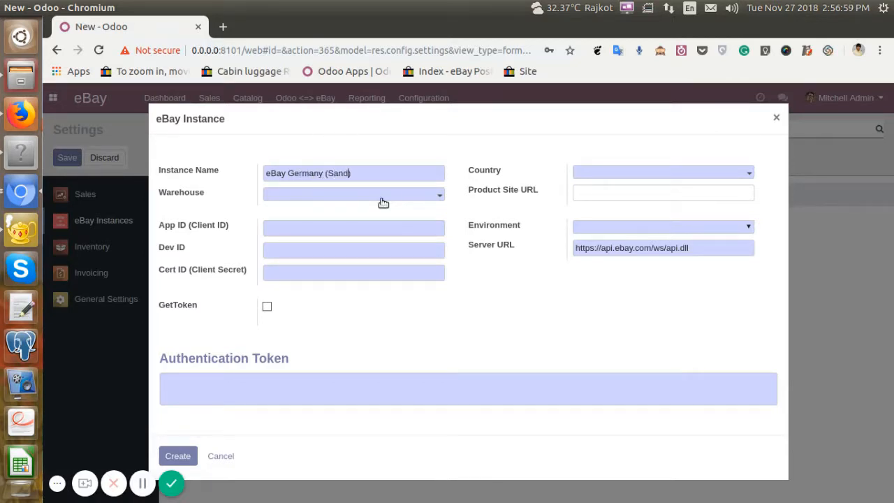
# Name the instance "Emipro eBay Germany (Sandbox)" and assign it the Emipro Technologies warehouse.
pyautogui.write('Emipro')
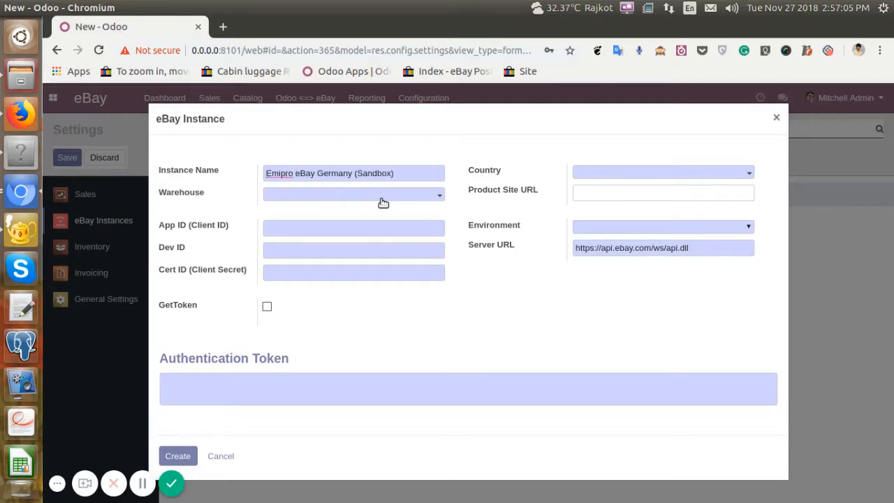
pyautogui.click(389, 197)
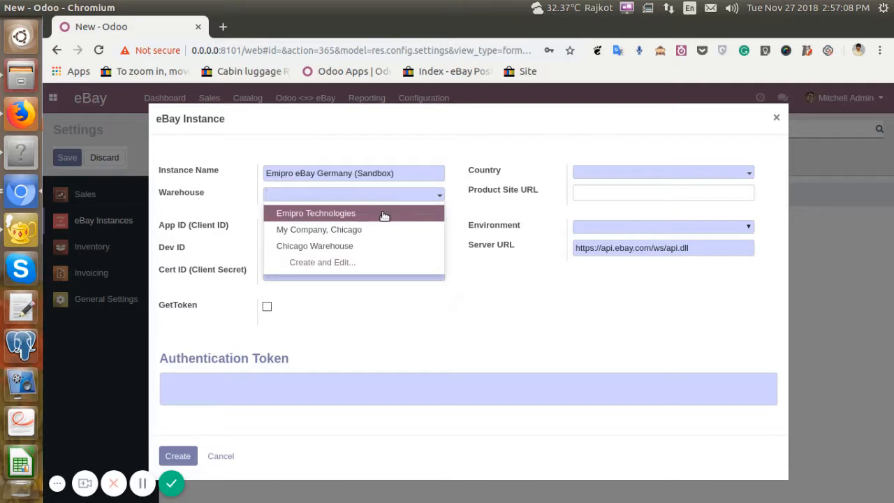
pyautogui.click(376, 219)
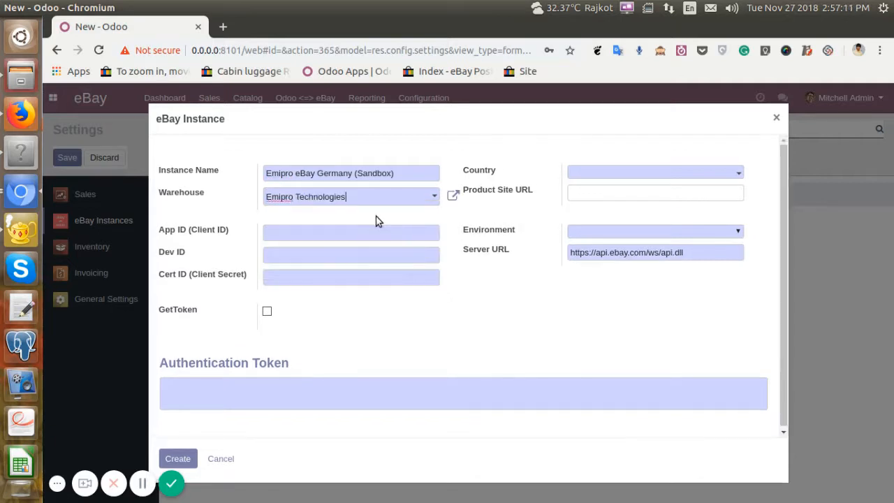
# Set the new eBay instance's country to Germany.
pyautogui.click(623, 176)
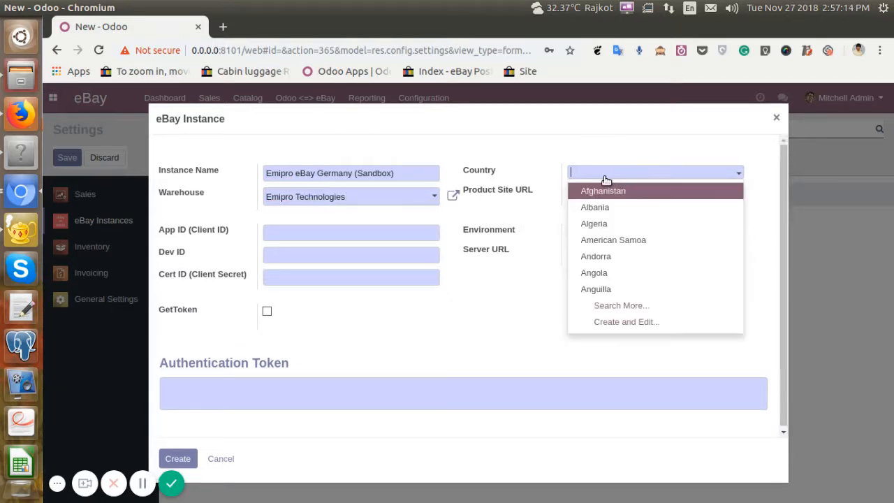
pyautogui.write('ger')
pyautogui.press('Down')
pyautogui.press('Return')
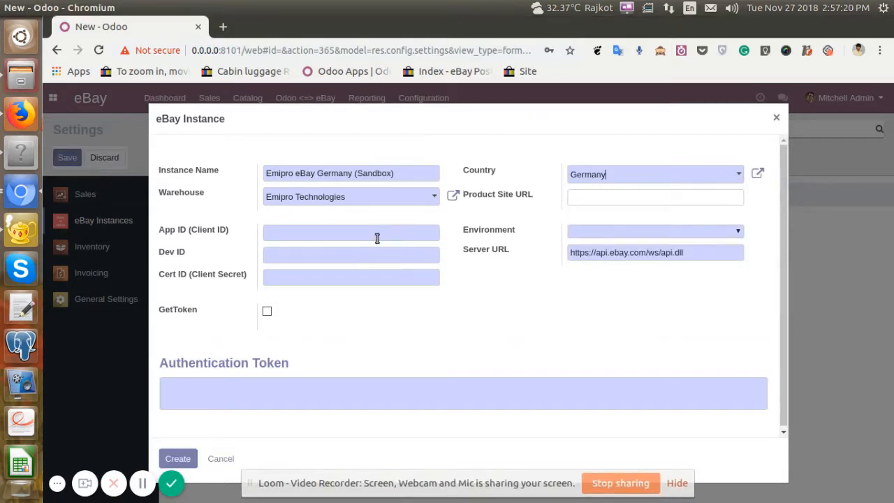
pyautogui.click(676, 483)
pyautogui.hotkey('alt', 'Tab')
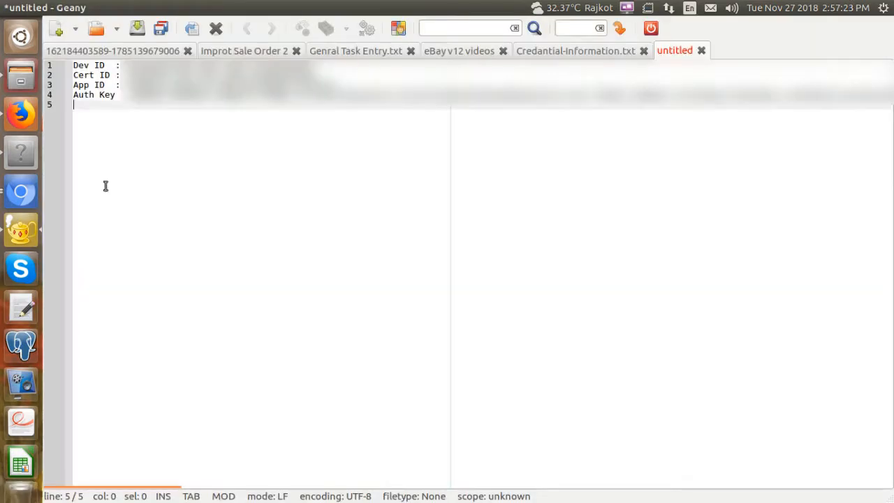
pyautogui.moveTo(126, 65); pyautogui.dragTo(342, 59)
pyautogui.hotkey('ctrl', 'c')
pyautogui.hotkey('alt', 'Tab')
pyautogui.click(308, 228)
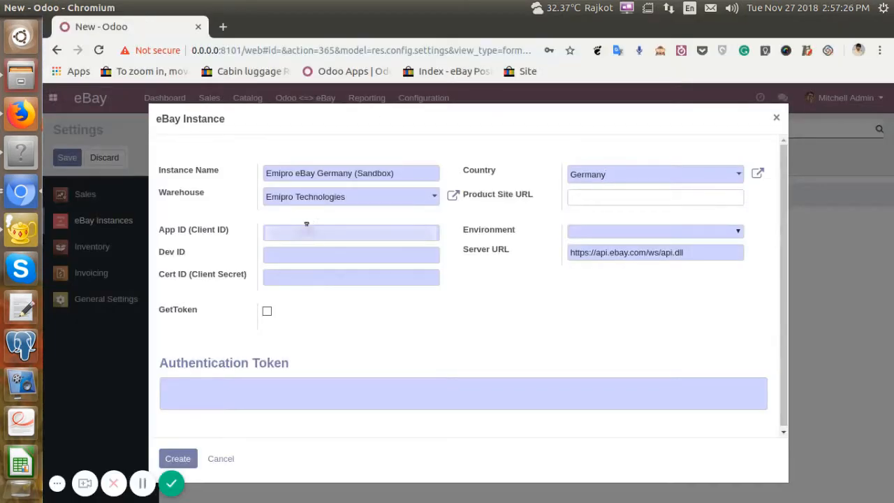
pyautogui.hotkey('ctrl', 'v')
pyautogui.hotkey('alt', 'Tab')
# Copy the Dev ID from the credentials note in Geany into the instance's Dev ID field in Chromium.
pyautogui.hotkey('alt', 'Tab')
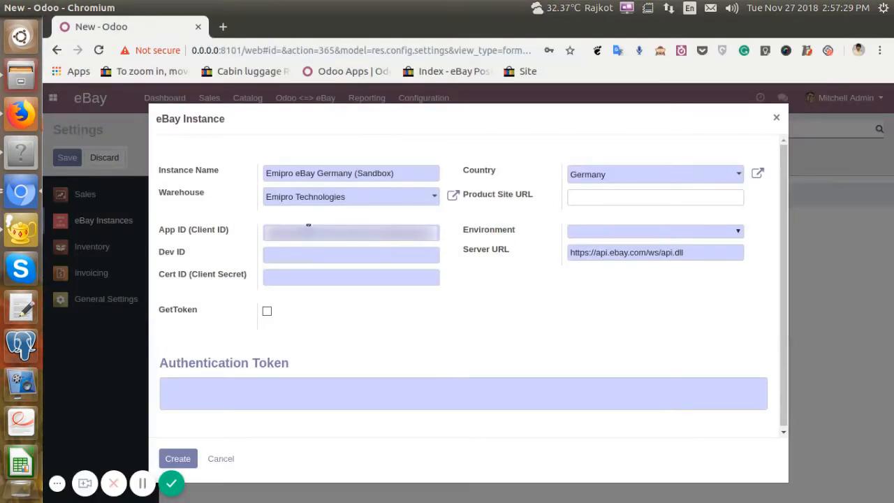
pyautogui.press('BackSpace')
pyautogui.hotkey('alt', 'Tab')
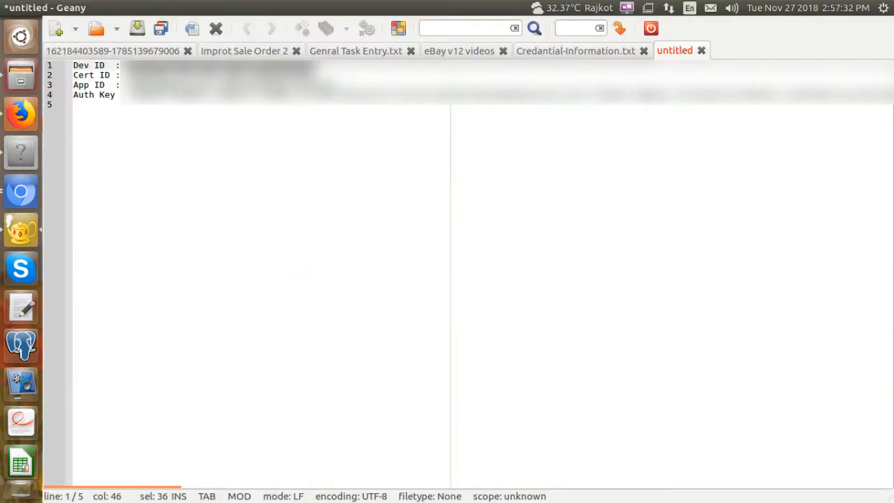
pyautogui.doubleClick(76, 65)
# Copy the Cert ID from the Geany note into the instance's Cert ID (Client Secret) field in Chromium.
pyautogui.hotkey('alt', 'Tab')
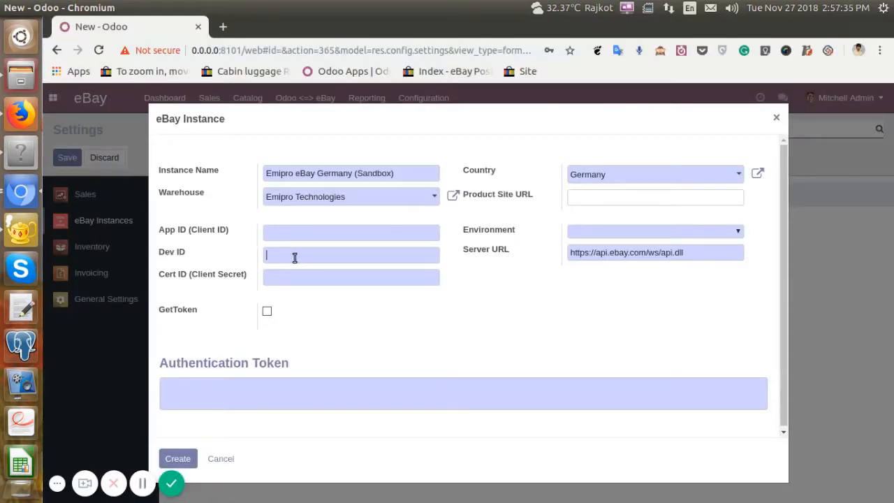
pyautogui.hotkey('alt', 'Tab')
pyautogui.moveTo(128, 74); pyautogui.dragTo(323, 74)
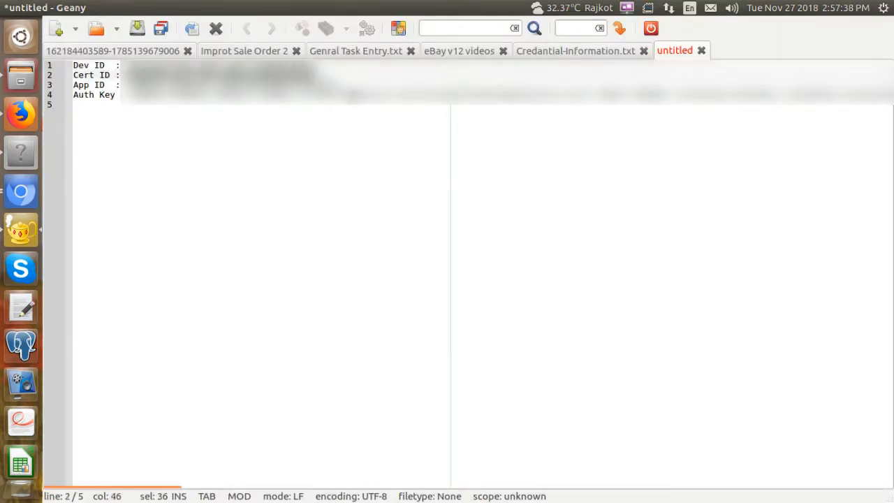
pyautogui.hotkey('alt', 'Tab')
pyautogui.hotkey('ctrl', 'v')
# Copy the App ID from the Geany note into the instance's App ID (Client ID) field in Chromium.
pyautogui.hotkey('alt', 'Tab')
pyautogui.moveTo(126, 85); pyautogui.dragTo(407, 88)
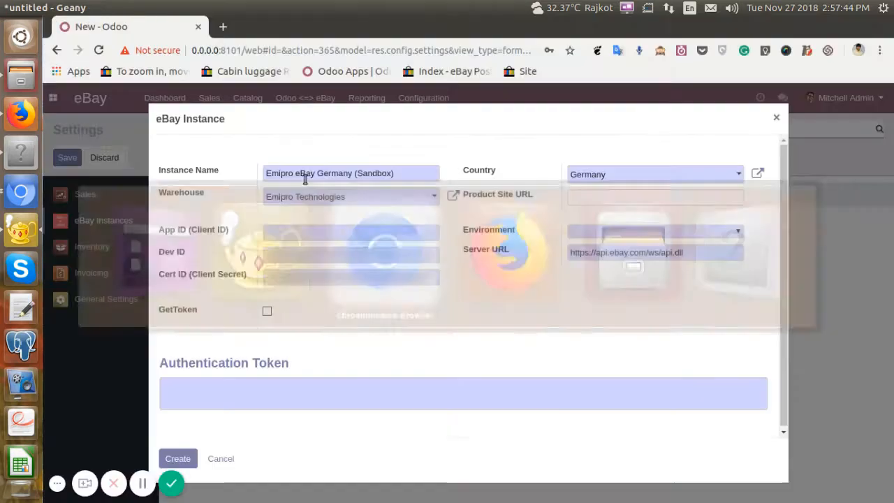
pyautogui.hotkey('alt', 'Tab')
pyautogui.click(296, 238)
pyautogui.hotkey('ctrl', 'v')
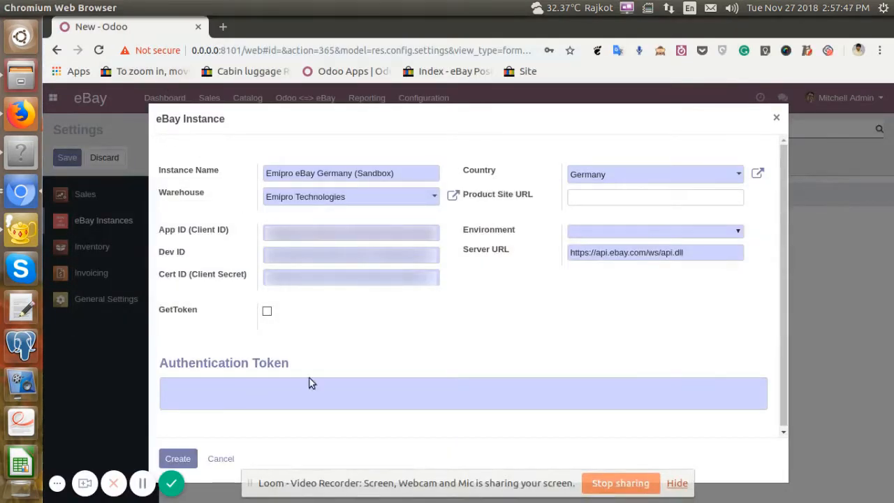
# Copy the Auth Key from the credentials note in Geany into the instance's Authentication Token field in Chromium.
pyautogui.click(677, 483)
pyautogui.hotkey('alt', 'Tab')
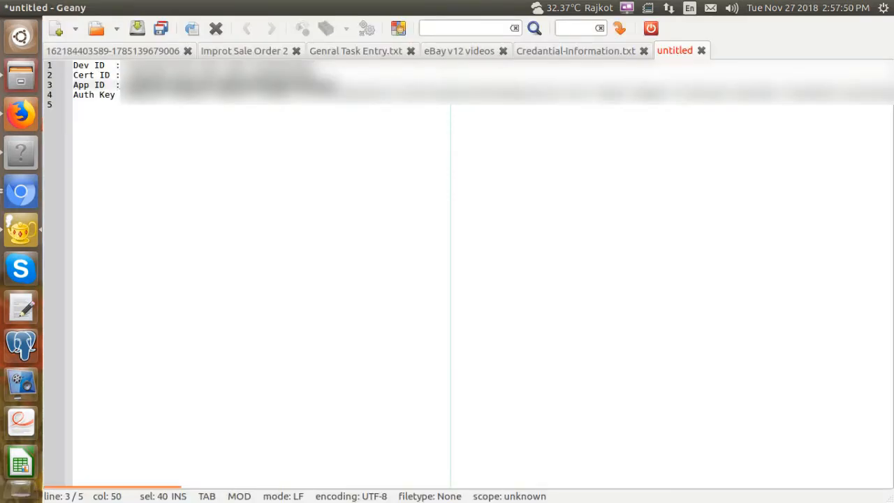
pyautogui.hotkey('shift', 'End')
pyautogui.hotkey('alt', 'Tab')
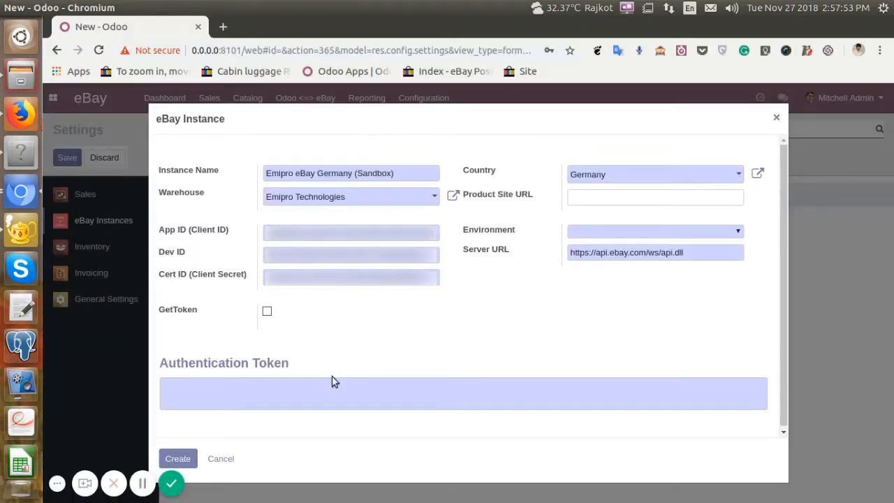
pyautogui.click(318, 391)
pyautogui.hotkey('ctrl', 'v')
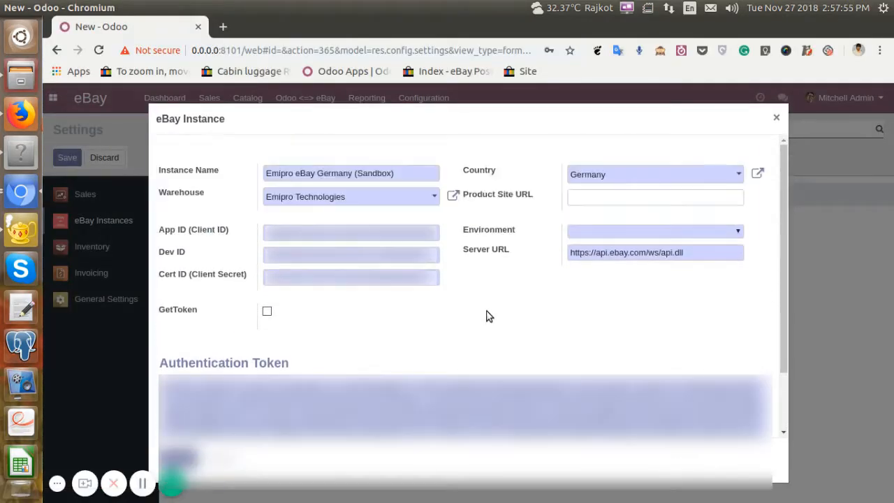
# Set the new instance's environment to Sandbox and create the instance.
pyautogui.click(605, 231)
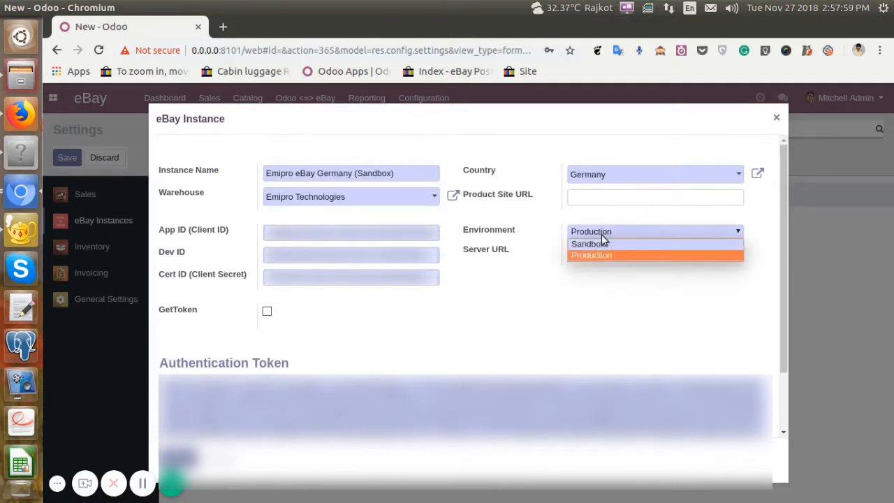
pyautogui.click(594, 242)
pyautogui.scroll(-1, 365, 307)
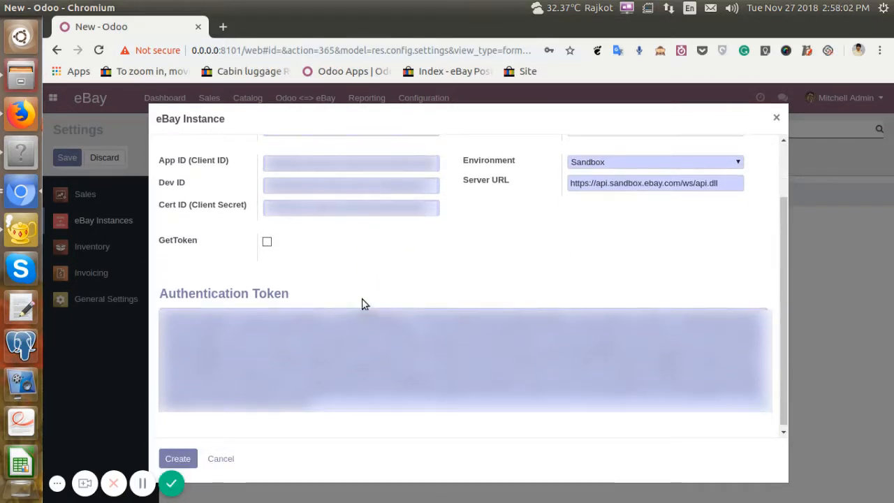
pyautogui.click(178, 458)
pyautogui.scroll(2, 361, 269)
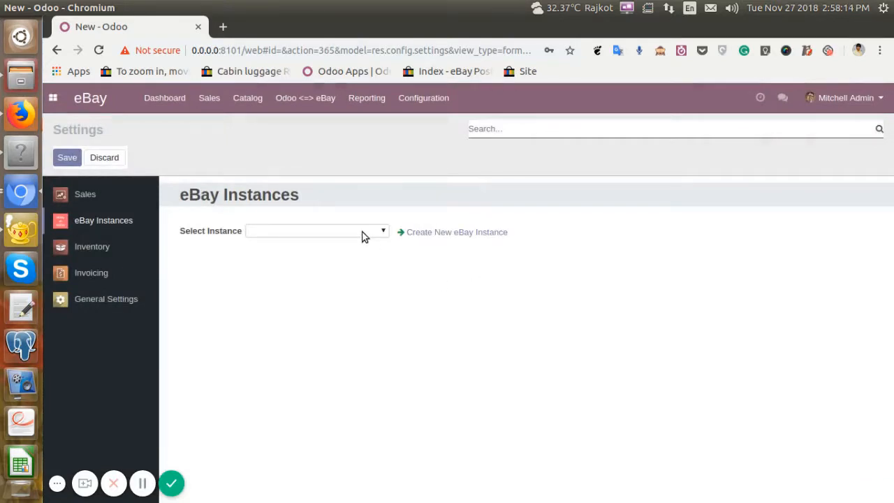
# Select Emipro eBay Germany (Sandbox) as the eBay instance to configure.
pyautogui.click(359, 231)
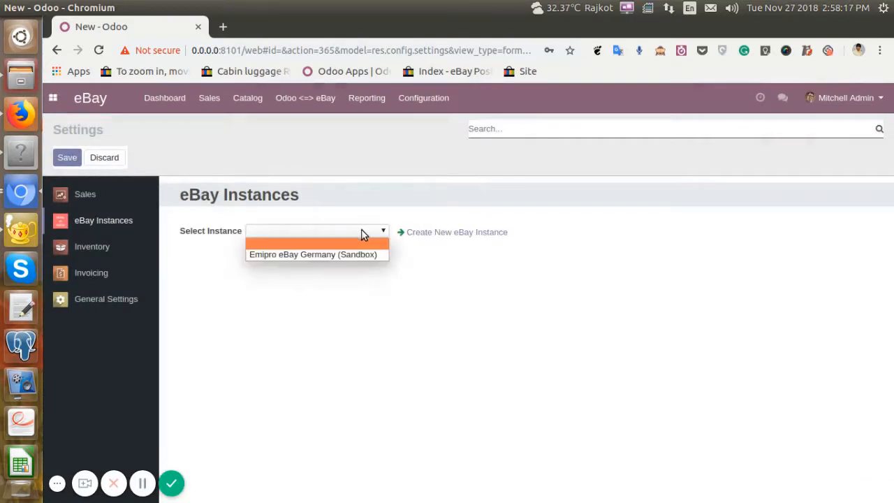
pyautogui.click(310, 255)
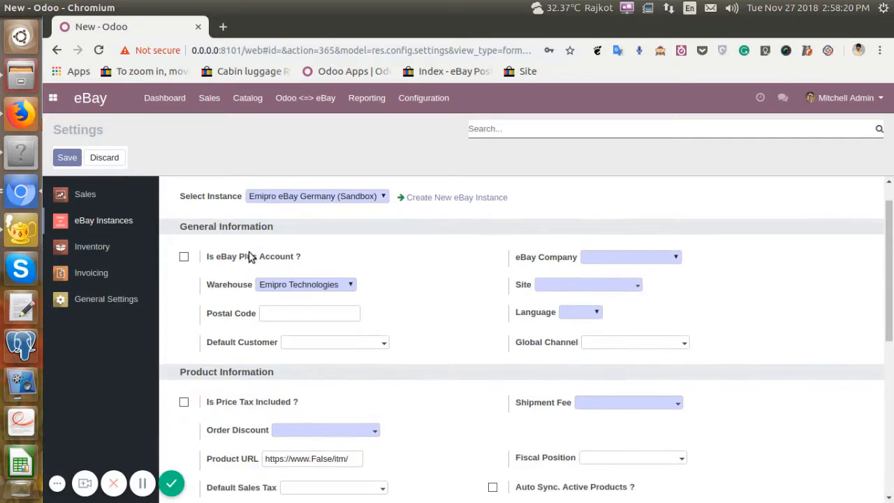
pyautogui.tripleClick(190, 234)
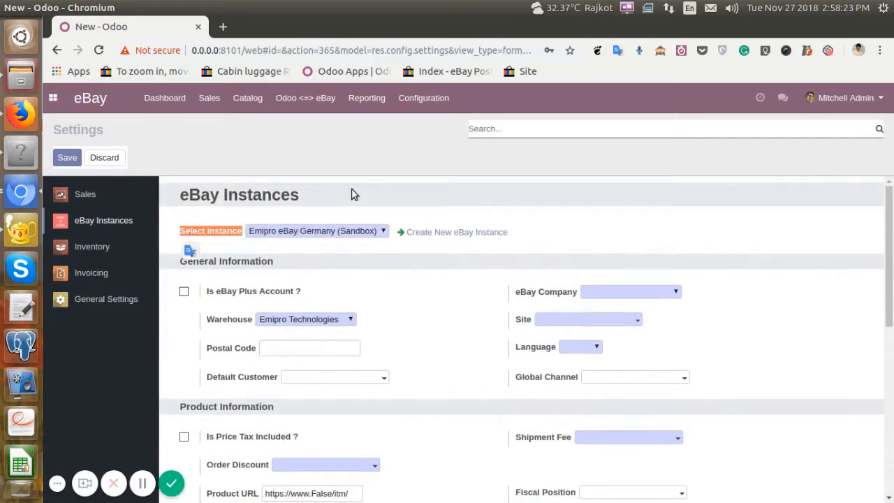
pyautogui.click(352, 188)
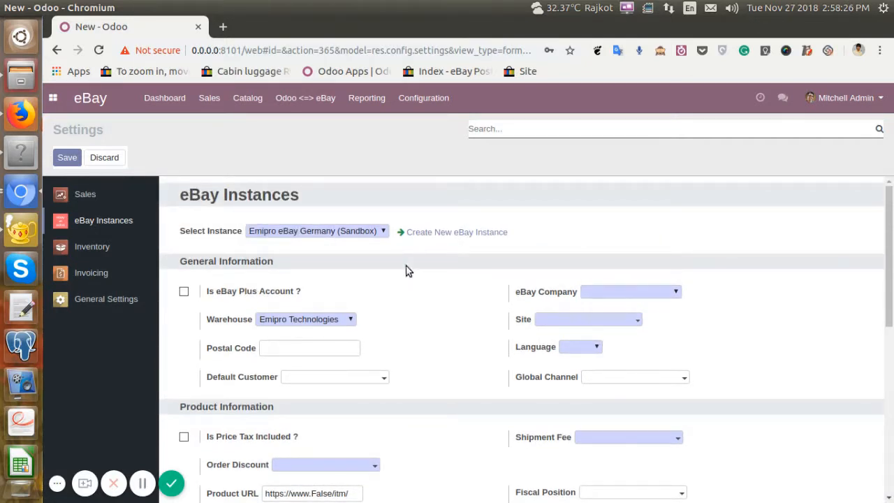
pyautogui.click(412, 235)
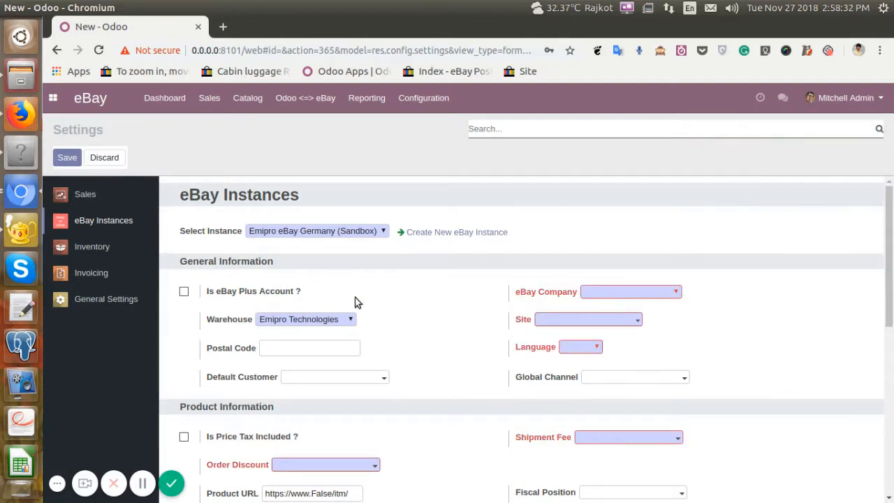
# Set the instance's eBay company to Emipro Technologies, its site to Germany and its language to English.
pyautogui.scroll(-1, 356, 302)
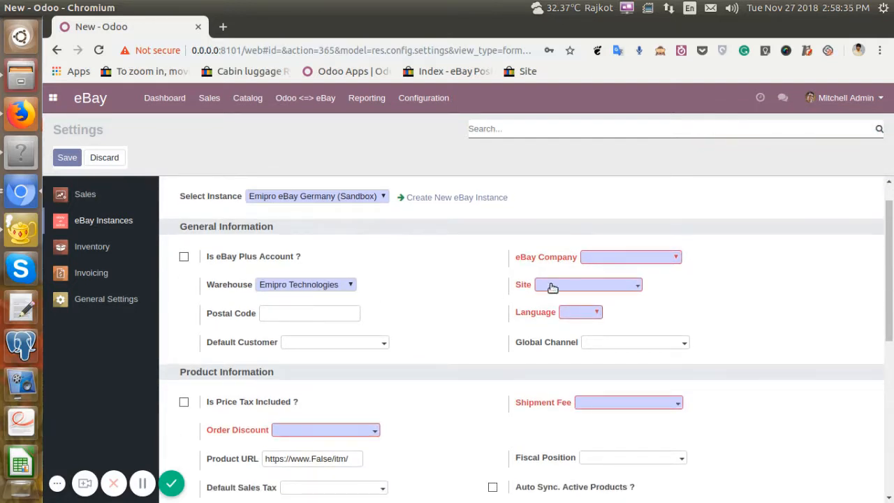
pyautogui.click(603, 258)
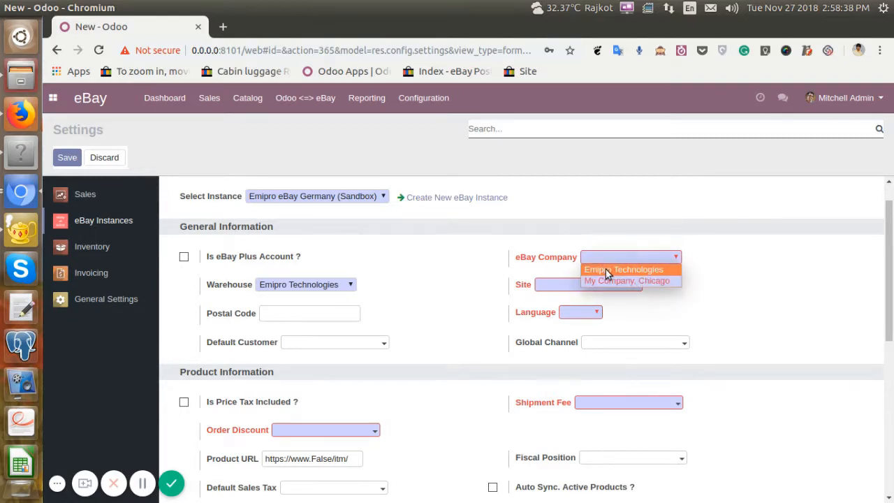
pyautogui.click(620, 275)
pyautogui.click(586, 286)
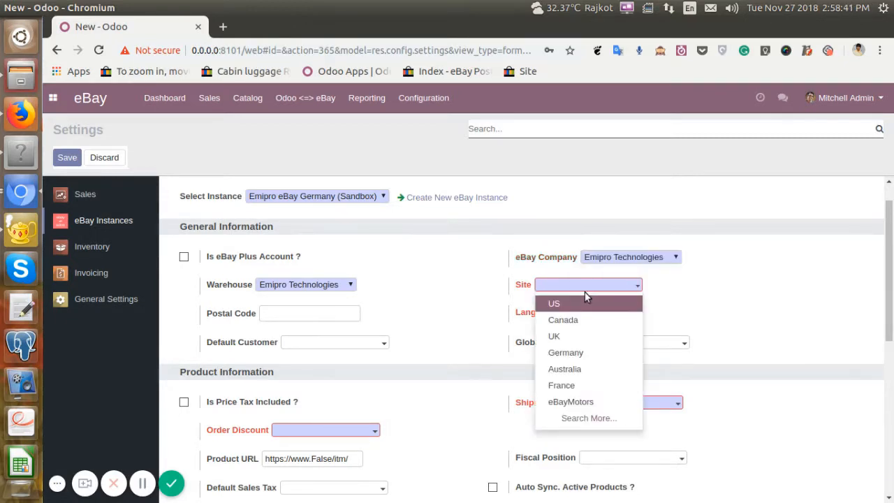
pyautogui.click(590, 352)
pyautogui.click(579, 317)
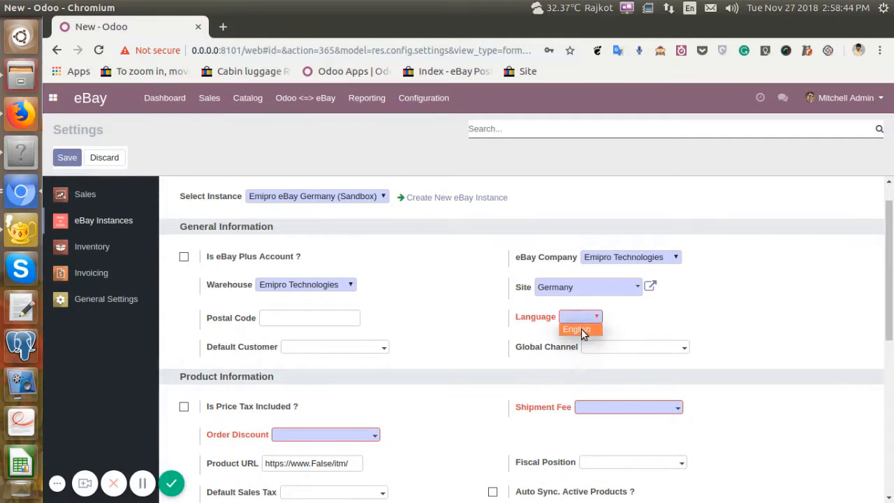
pyautogui.click(581, 329)
# Create a global channel named eBay Germany and assign it to the instance.
pyautogui.scroll(-1, 415, 314)
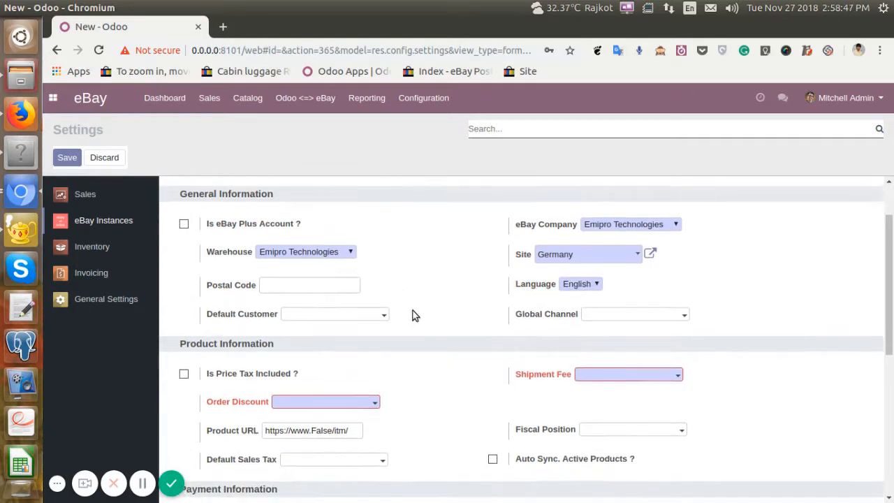
pyautogui.click(636, 314)
pyautogui.click(646, 333)
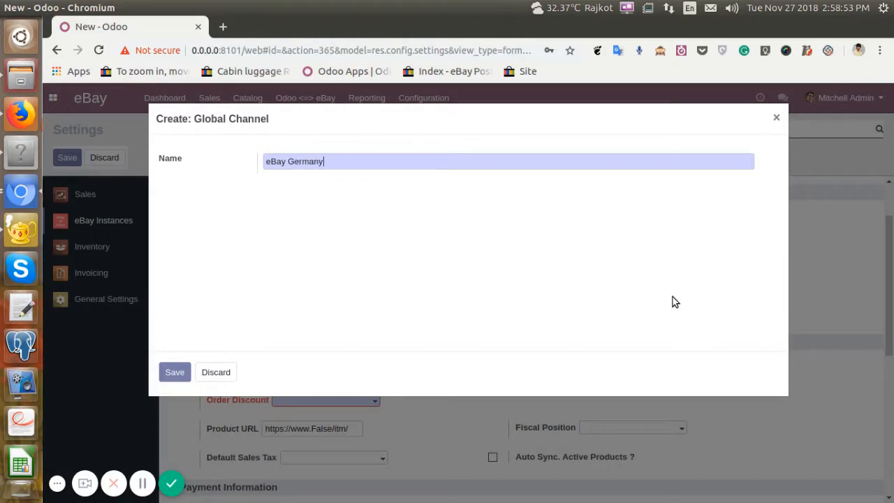
pyautogui.click(175, 371)
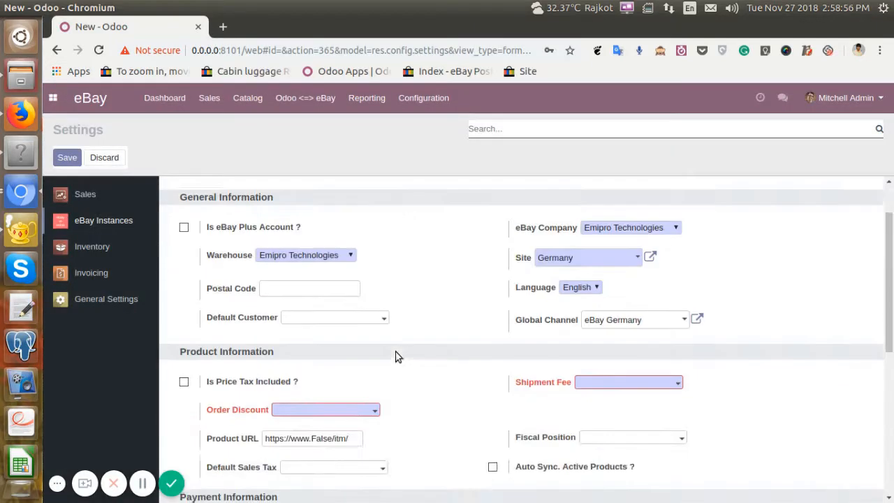
# Create "eBay Order Discount Product" as the order discount product and set the shipment fee to [Delivery_007] Free delivery charges.
pyautogui.scroll(-1, 395, 356)
pyautogui.click(326, 370)
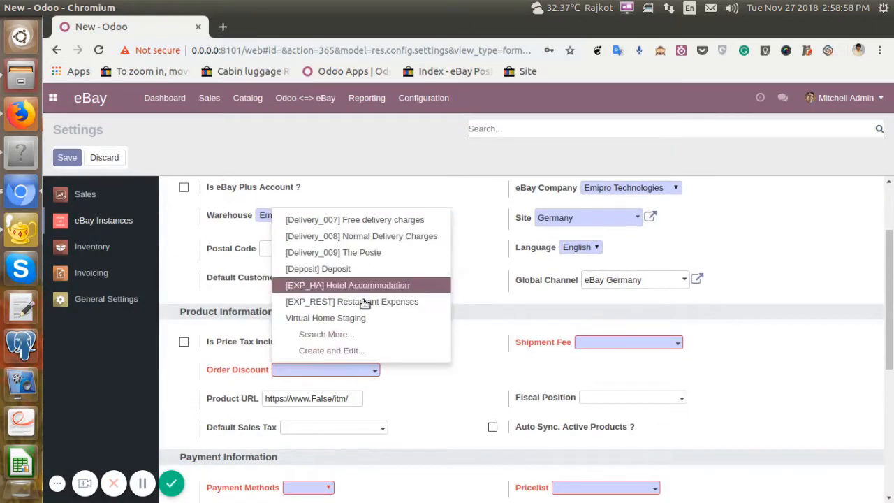
pyautogui.click(356, 351)
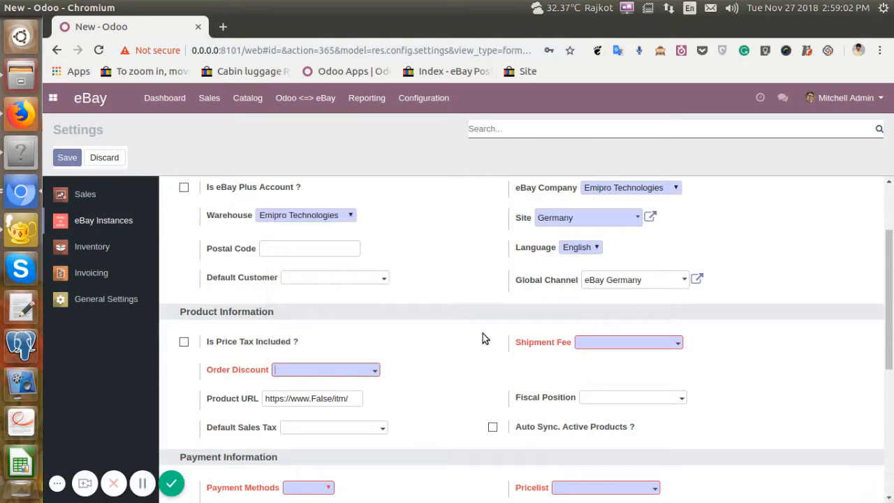
pyautogui.write('eBay Order Dic')
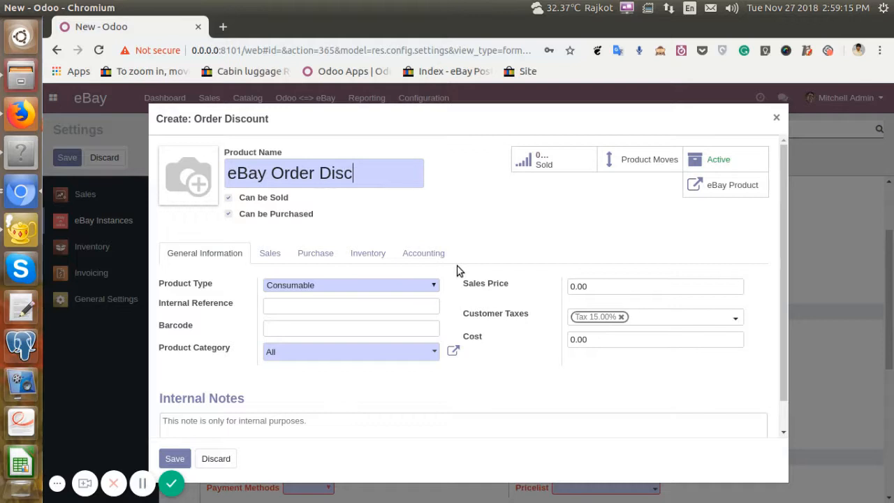
pyautogui.write('ount Product')
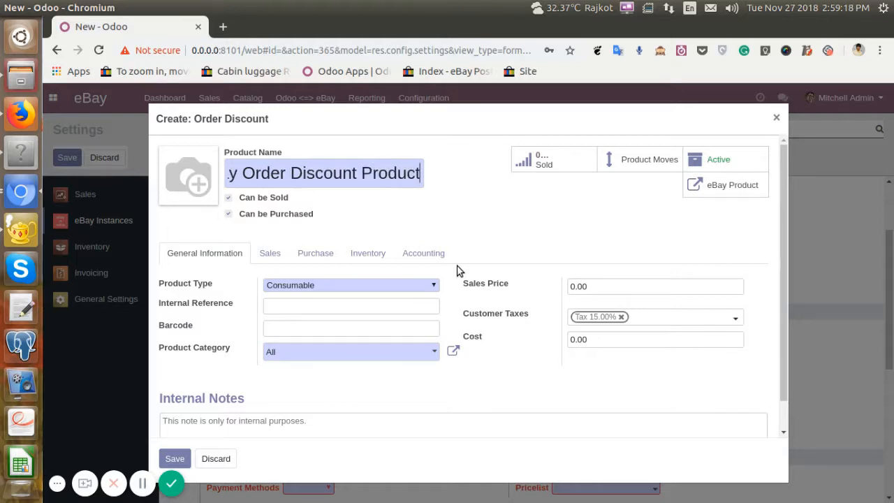
pyautogui.click(175, 459)
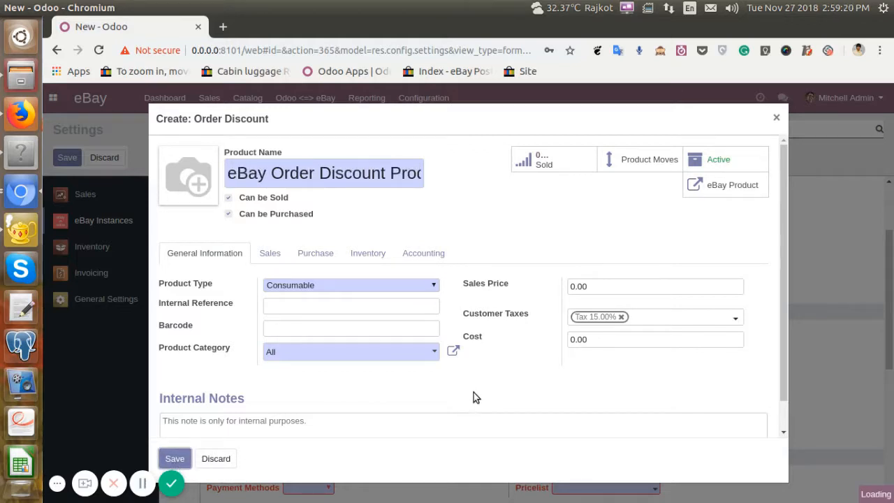
pyautogui.scroll(-3, 594, 363)
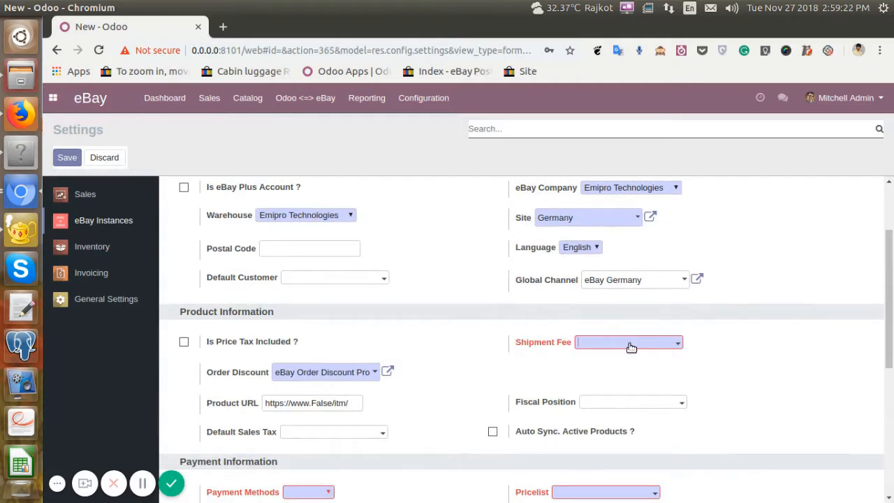
pyautogui.click(658, 191)
# Review the instance's General Information settings, including the postal code, default customer and global channel.
pyautogui.scroll(3, 418, 286)
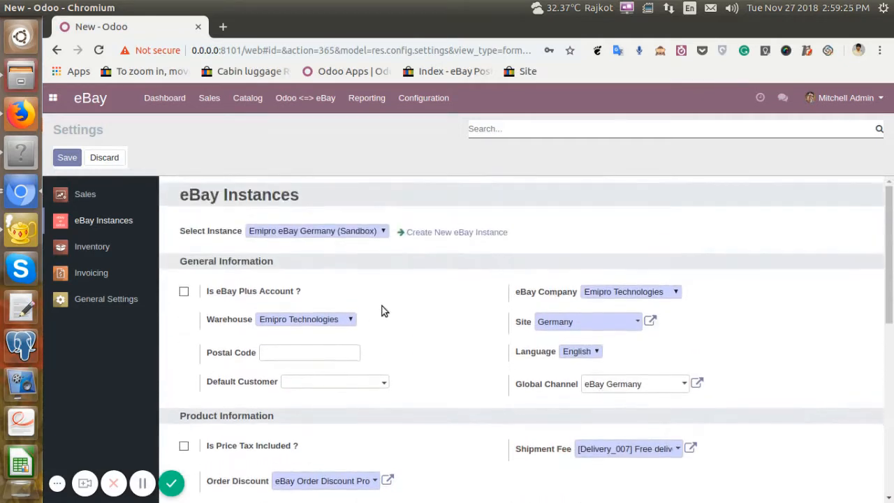
pyautogui.moveTo(237, 352); pyautogui.dragTo(271, 387)
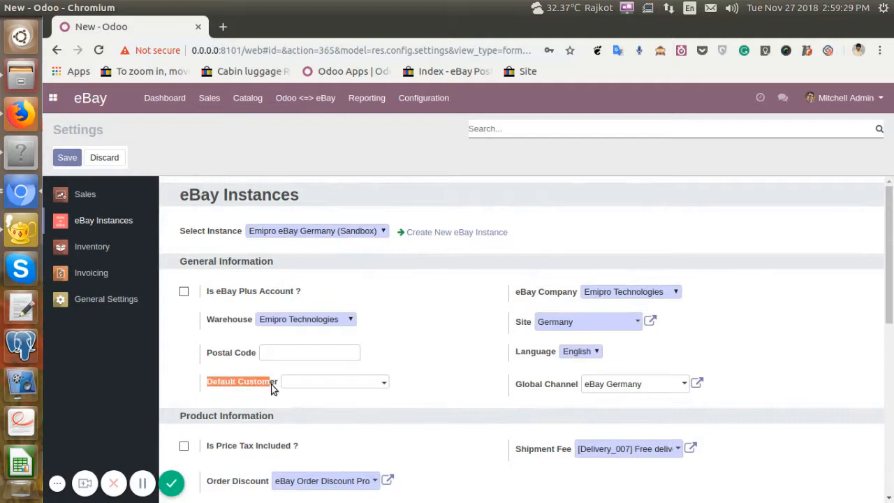
pyautogui.click(441, 338)
pyautogui.moveTo(514, 383); pyautogui.dragTo(577, 392)
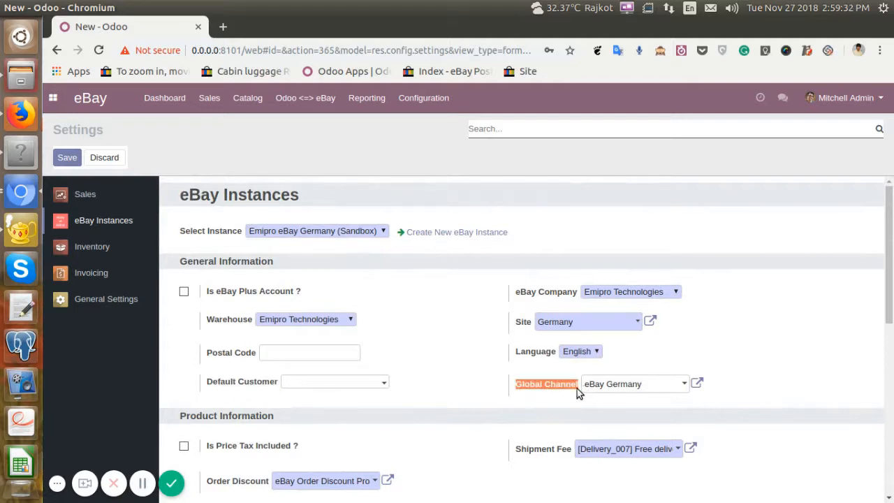
pyautogui.click(240, 265)
pyautogui.moveTo(178, 266); pyautogui.dragTo(285, 263)
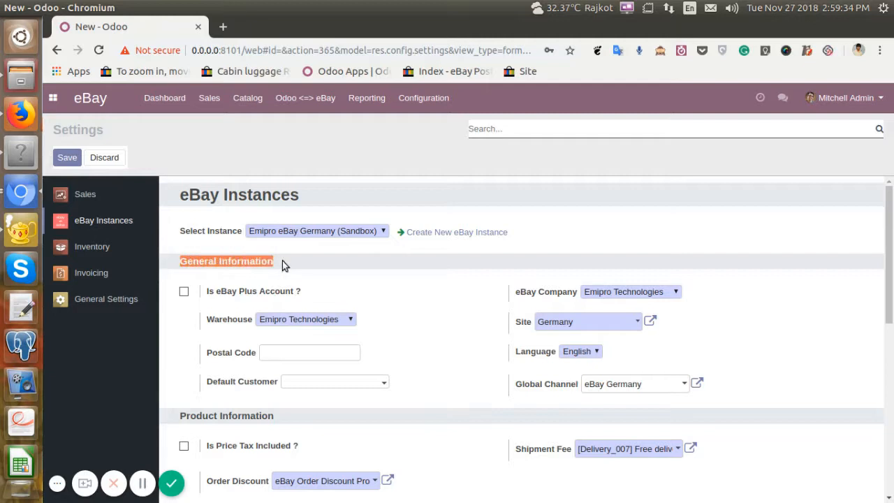
pyautogui.click(393, 305)
# Review the Product Information settings for tax-included prices, order discount, shipment fee, fiscal position and default sales tax.
pyautogui.scroll(-4, 243, 286)
pyautogui.moveTo(175, 279); pyautogui.dragTo(285, 273)
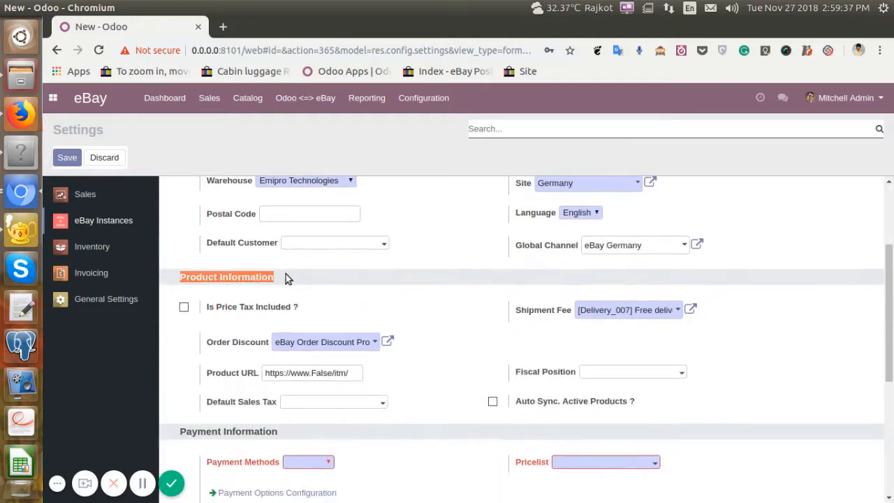
pyautogui.click(332, 305)
pyautogui.moveTo(255, 308); pyautogui.dragTo(188, 307)
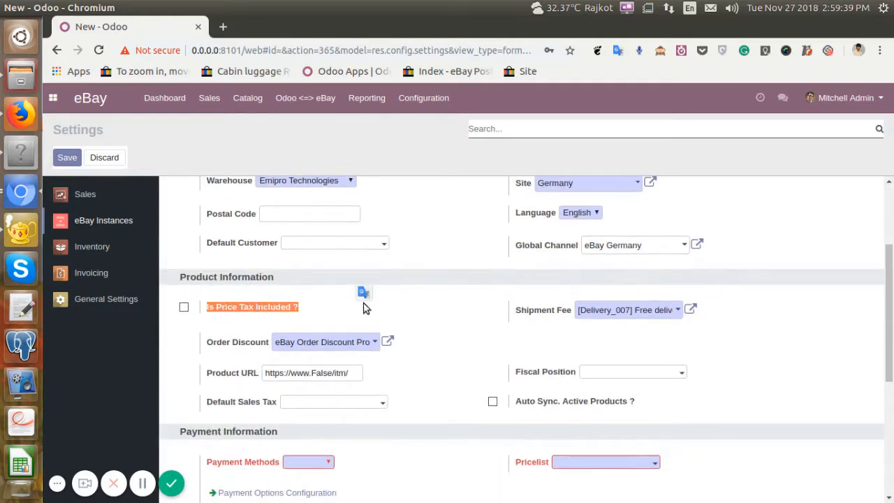
pyautogui.scroll(-3, 361, 301)
pyautogui.click(445, 266)
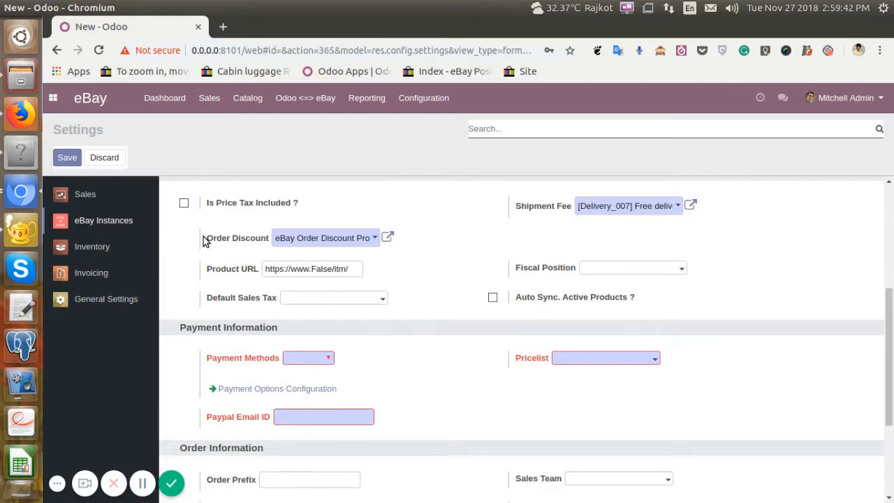
pyautogui.moveTo(204, 239); pyautogui.dragTo(258, 240)
pyautogui.click(457, 242)
pyautogui.moveTo(518, 213); pyautogui.dragTo(567, 213)
pyautogui.click(541, 268)
pyautogui.moveTo(517, 269); pyautogui.dragTo(588, 275)
pyautogui.click(689, 279)
pyautogui.click(632, 269)
pyautogui.click(635, 268)
pyautogui.scroll(-1, 440, 272)
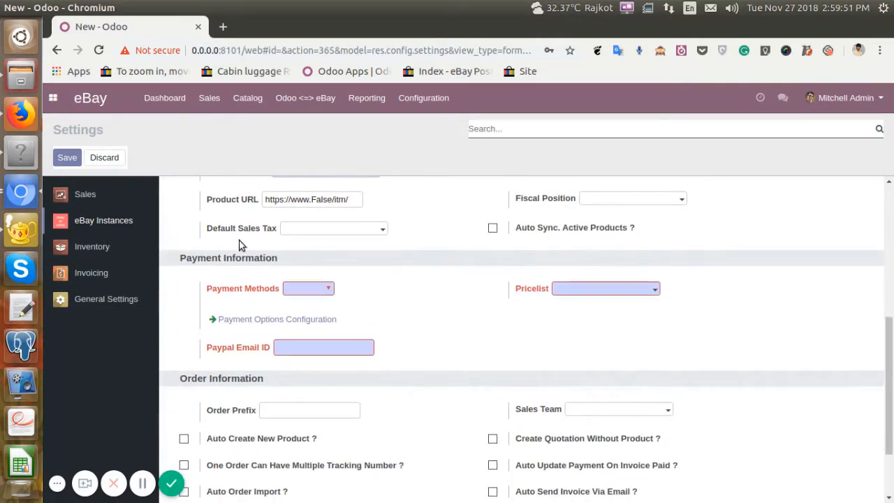
pyautogui.moveTo(213, 227); pyautogui.dragTo(277, 232)
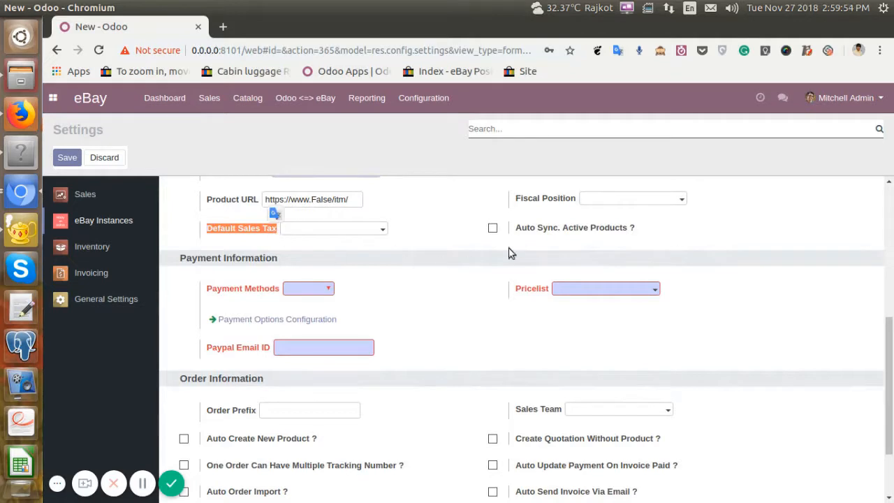
# Enable automatic synchronisation of active products in the instance's Product Information settings.
pyautogui.moveTo(517, 236); pyautogui.dragTo(672, 225)
pyautogui.click(671, 227)
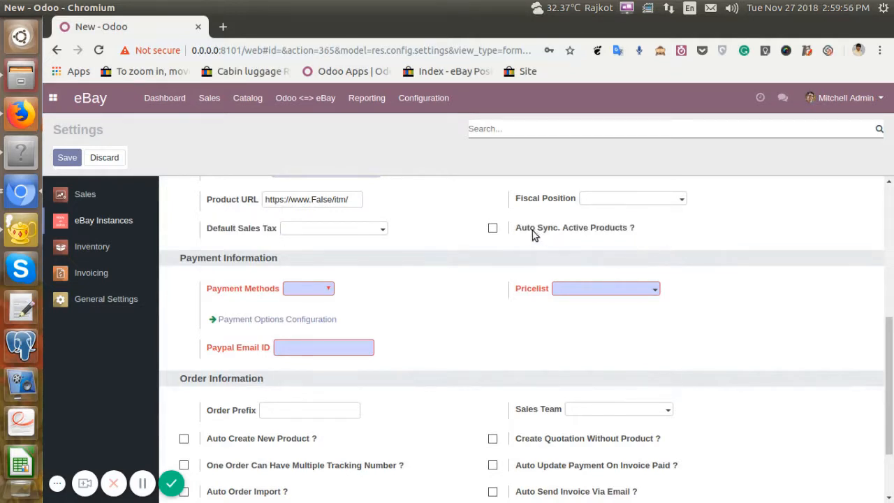
pyautogui.click(493, 229)
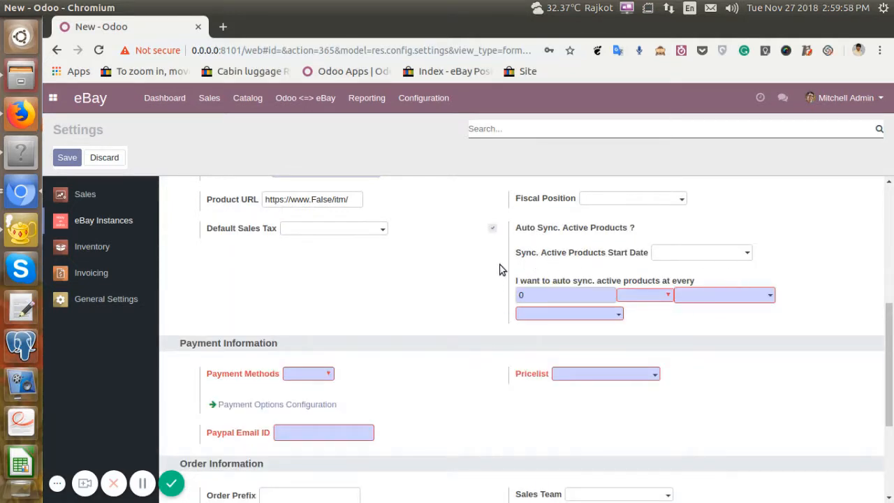
# Turn off automatic synchronisation of active products and set the instance's payment method to PayPal.
pyautogui.click(493, 231)
pyautogui.scroll(-1, 483, 255)
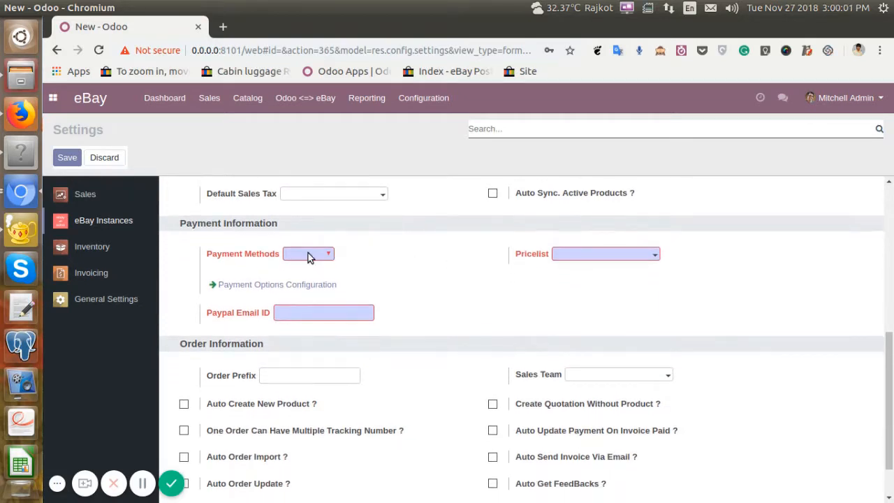
pyautogui.click(304, 256)
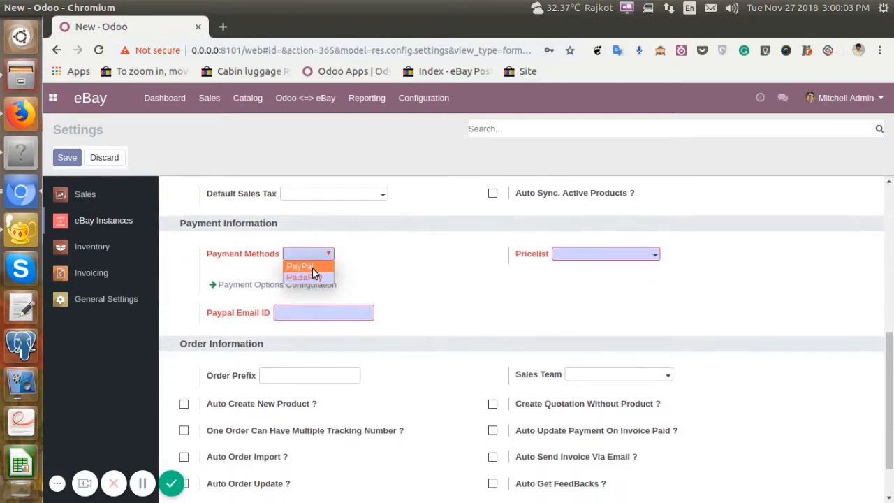
pyautogui.click(319, 267)
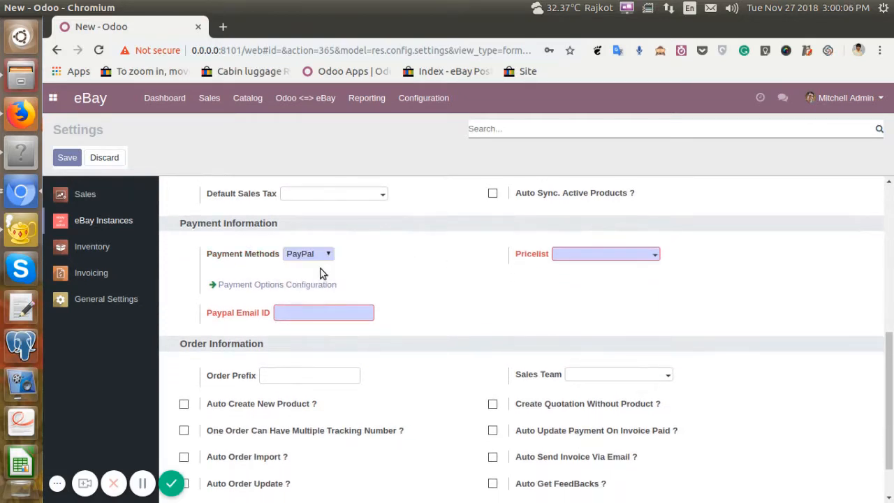
# Set the pricelist to Public Pricelist (USD) and enter the PayPal email address in the Payment Information settings.
pyautogui.moveTo(176, 223); pyautogui.dragTo(331, 226)
pyautogui.click(370, 241)
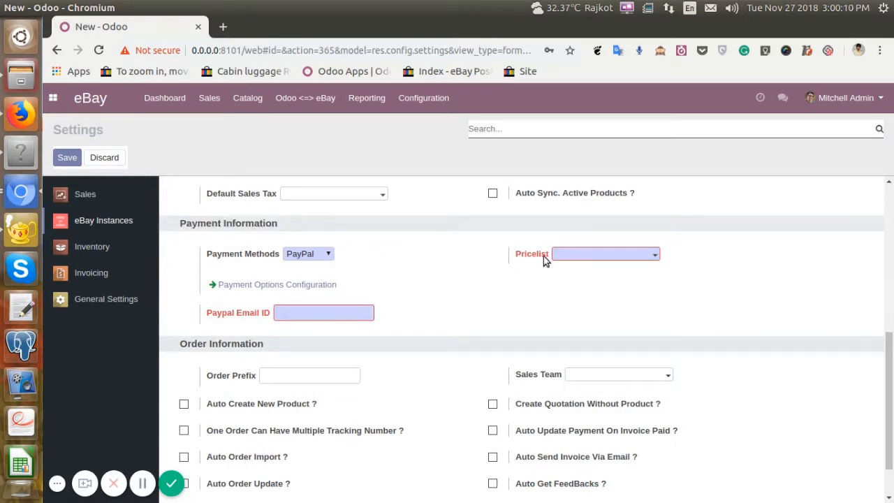
pyautogui.click(586, 256)
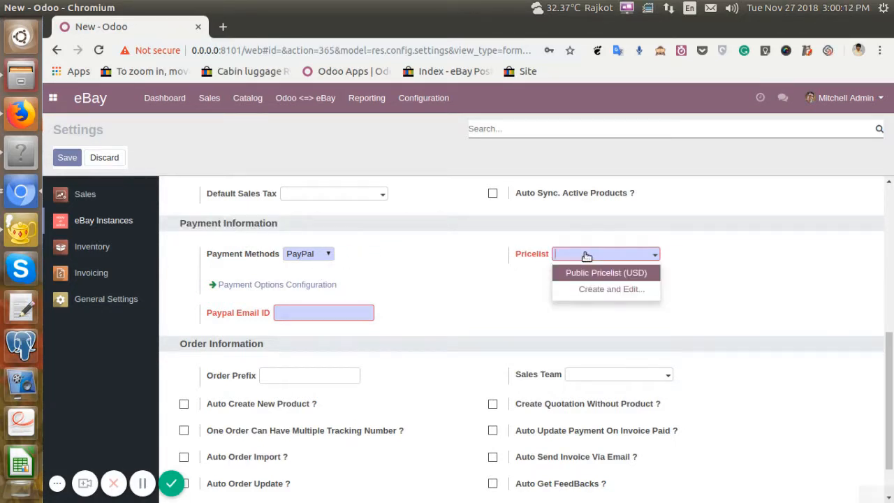
pyautogui.click(633, 273)
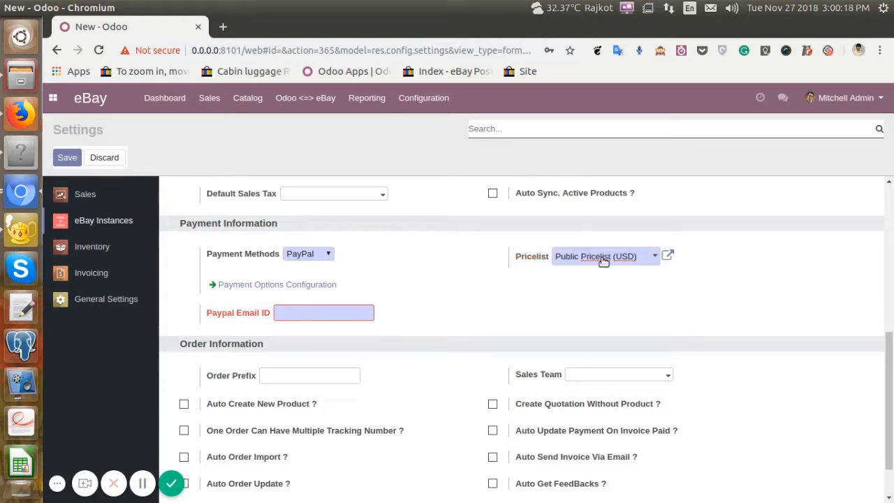
pyautogui.scroll(-1, 447, 261)
pyautogui.click(310, 272)
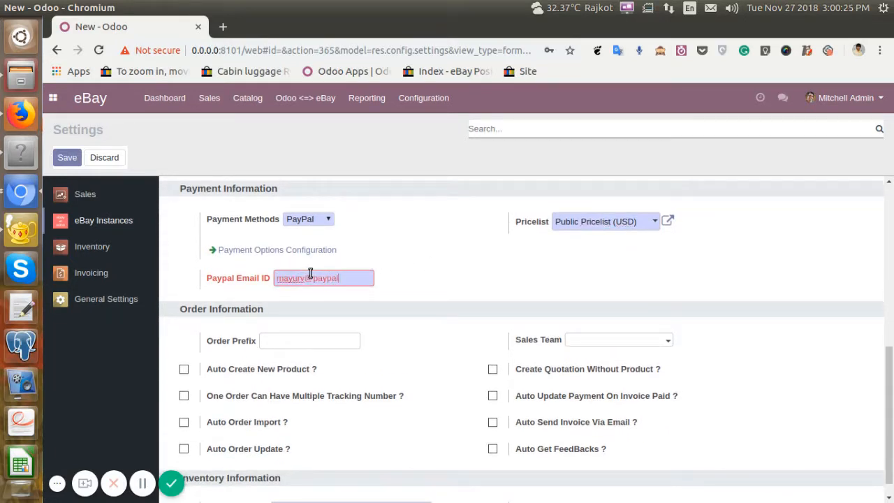
pyautogui.click(428, 242)
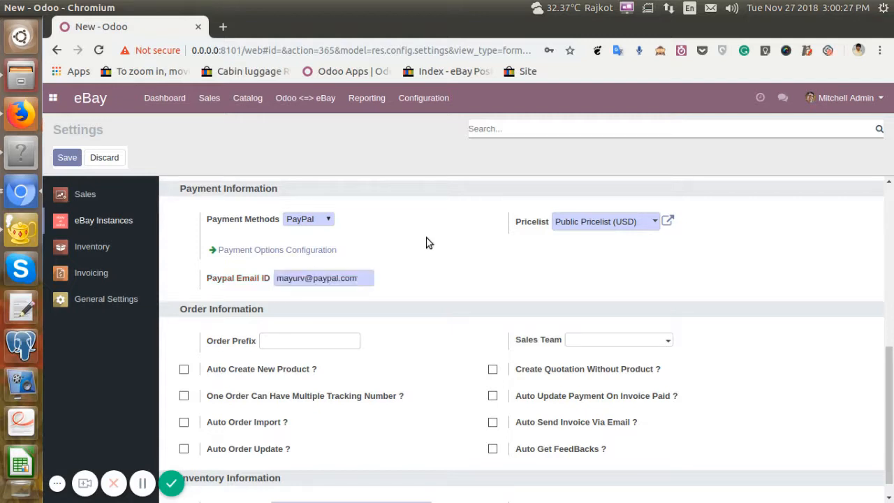
# Set the order prefix to DE_ in the Order Information settings.
pyautogui.moveTo(181, 310); pyautogui.dragTo(323, 310)
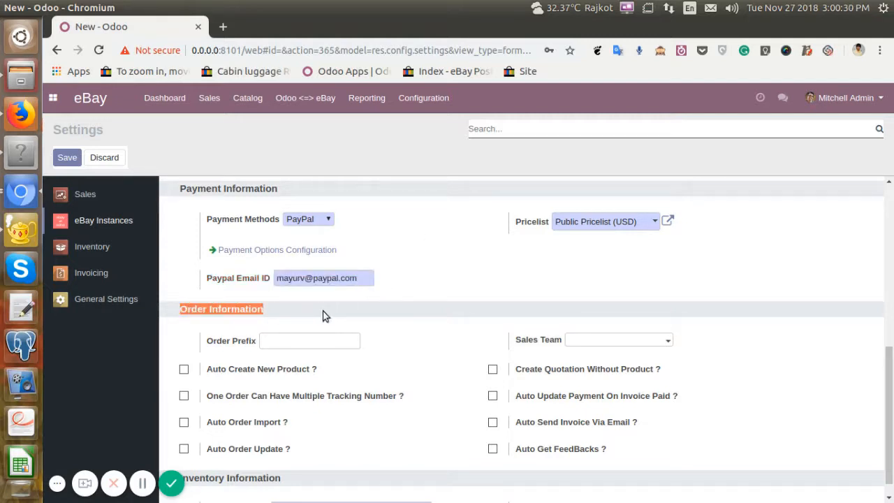
pyautogui.scroll(-1, 431, 296)
pyautogui.click(287, 328)
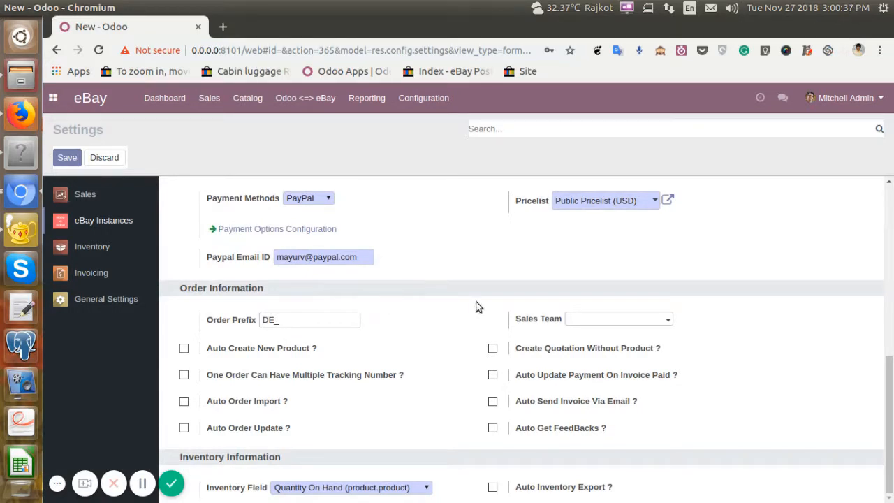
# Review the Order Information settings for sales team, product creation, tracking numbers, order import and update, quotations, payments, invoices and feedback.
pyautogui.moveTo(509, 319); pyautogui.dragTo(552, 321)
pyautogui.click(558, 334)
pyautogui.moveTo(323, 352); pyautogui.dragTo(205, 350)
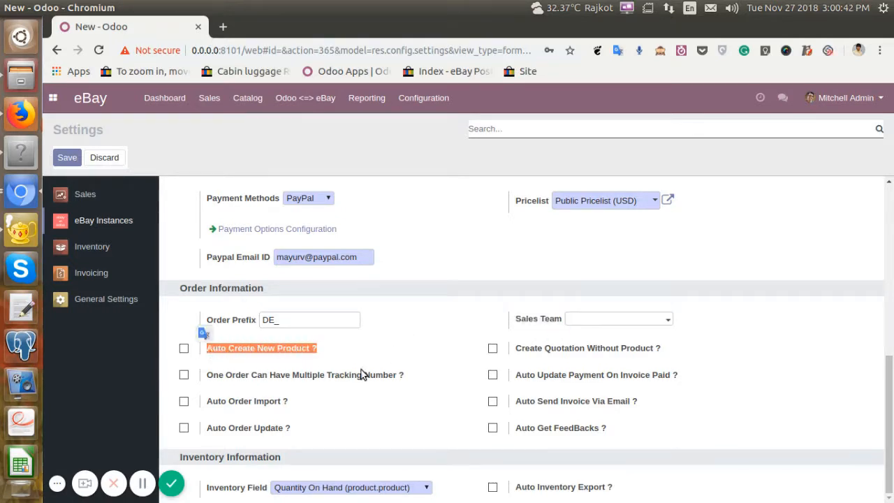
pyautogui.moveTo(423, 377); pyautogui.dragTo(206, 375)
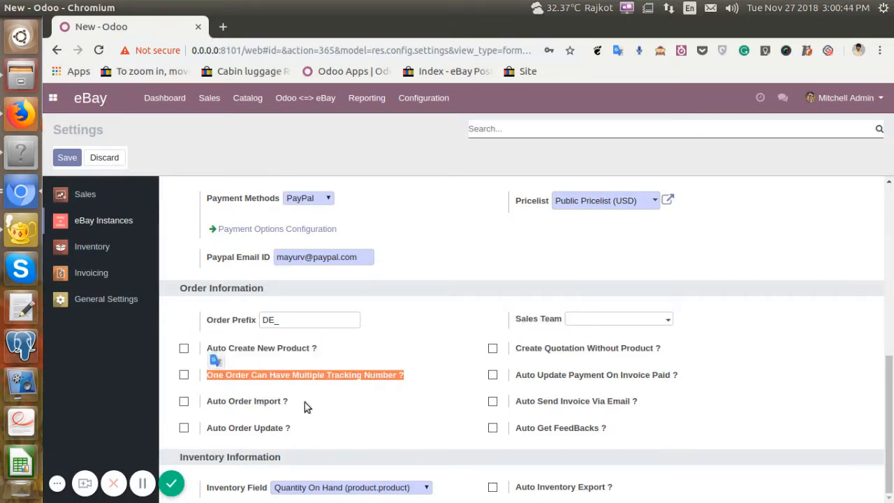
pyautogui.click(305, 403)
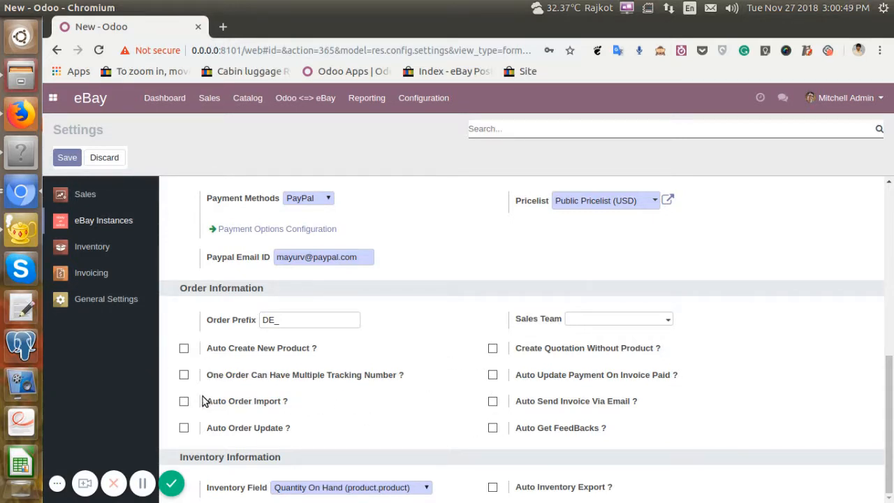
pyautogui.moveTo(202, 397); pyautogui.dragTo(327, 433)
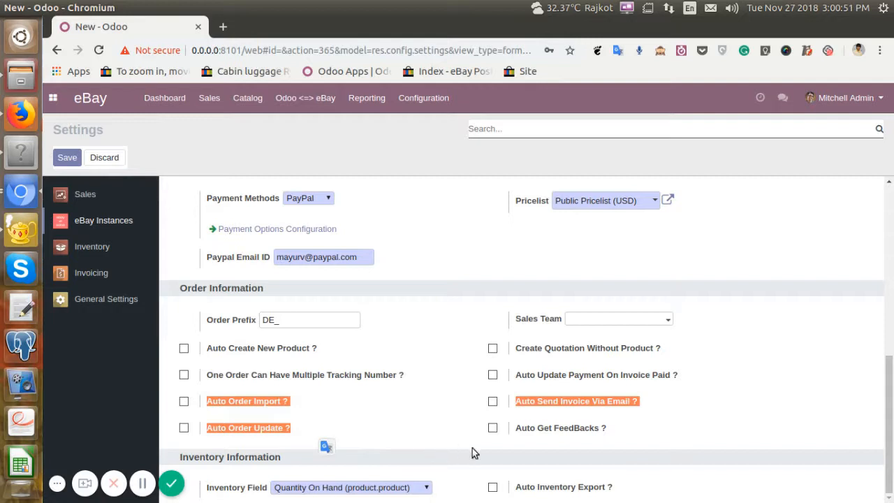
pyautogui.click(614, 438)
pyautogui.moveTo(515, 349); pyautogui.dragTo(508, 378)
pyautogui.moveTo(653, 412); pyautogui.dragTo(505, 411)
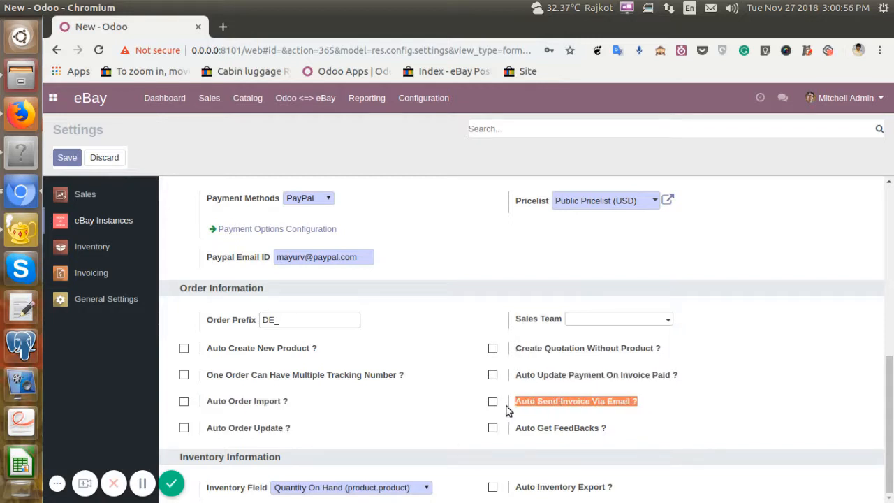
pyautogui.moveTo(618, 435); pyautogui.dragTo(529, 433)
pyautogui.click(696, 422)
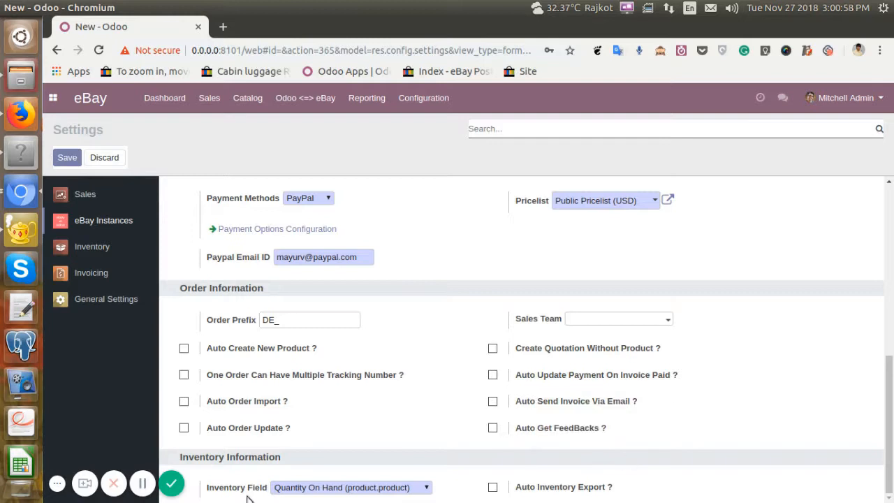
# Choose Quantity On Hand (product.product) as the inventory field in the Inventory Information settings.
pyautogui.moveTo(286, 458); pyautogui.dragTo(183, 459)
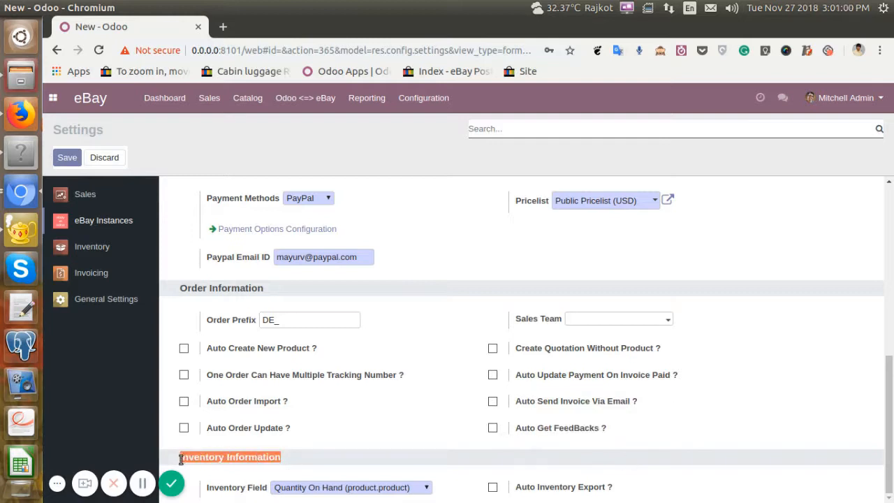
pyautogui.click(351, 460)
pyautogui.moveTo(206, 493); pyautogui.dragTo(266, 493)
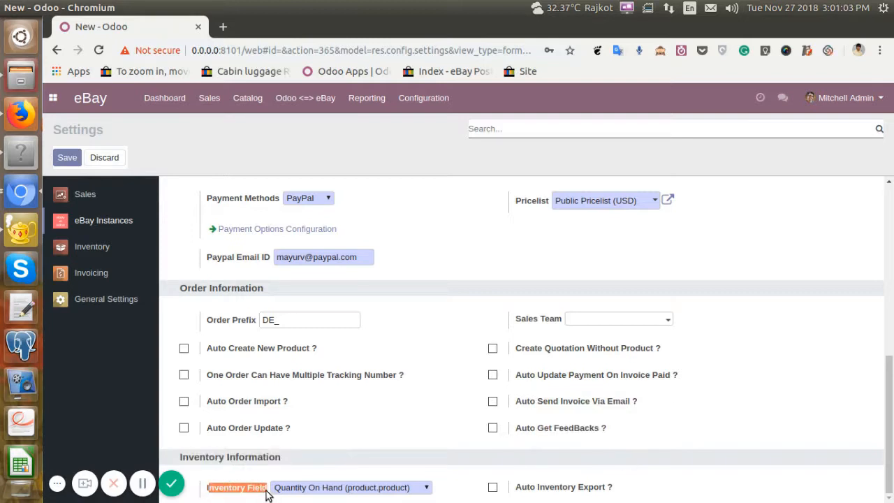
pyautogui.click(424, 487)
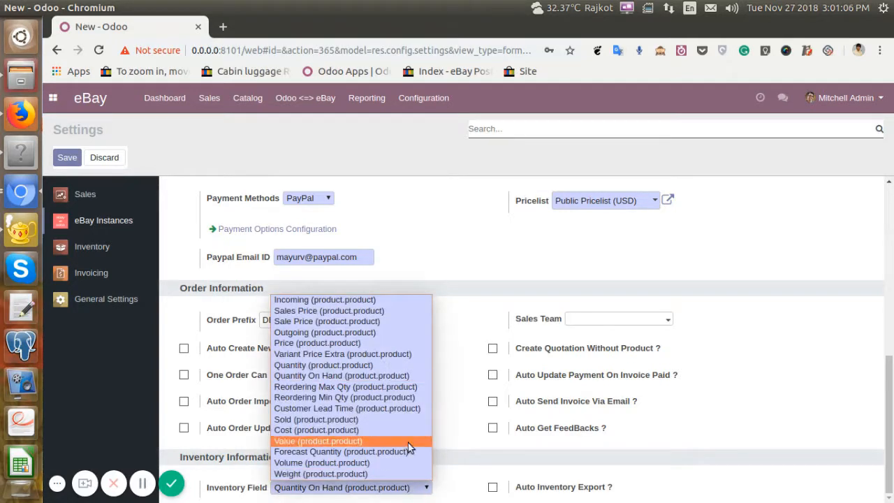
pyautogui.click(389, 376)
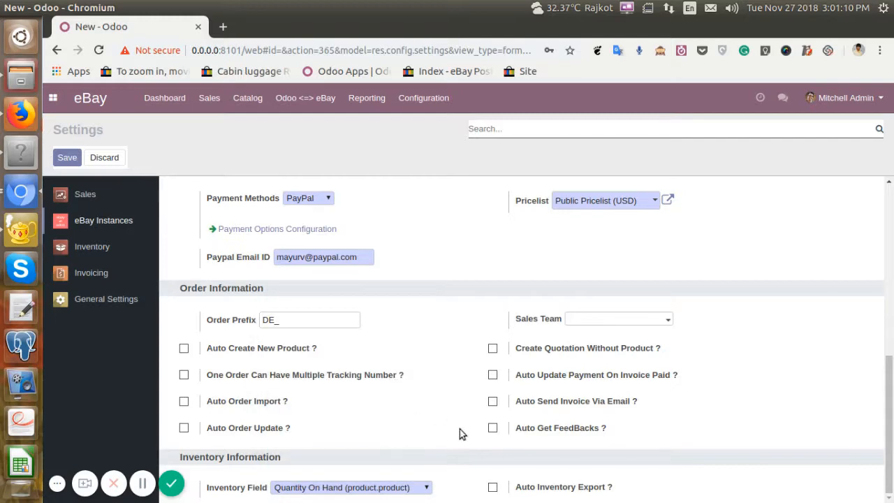
# Enable automatic inventory export and save the eBay instance settings.
pyautogui.click(554, 491)
pyautogui.scroll(-1, 556, 447)
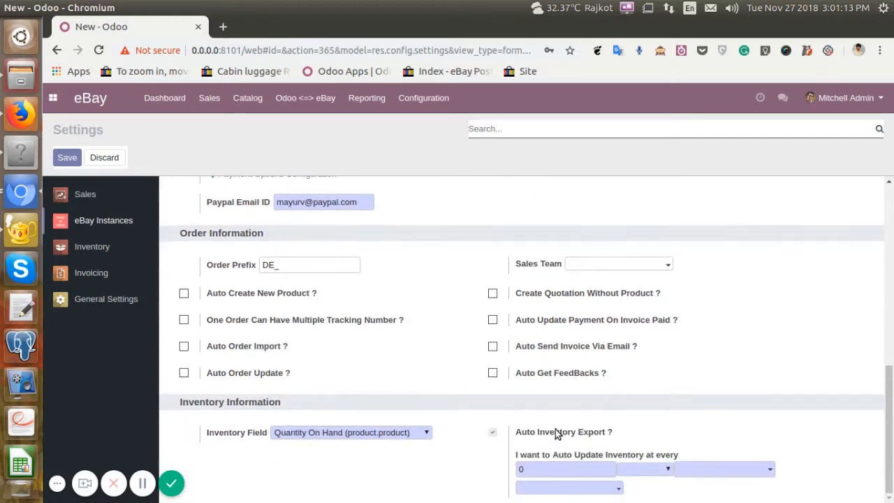
pyautogui.scroll(10, 552, 430)
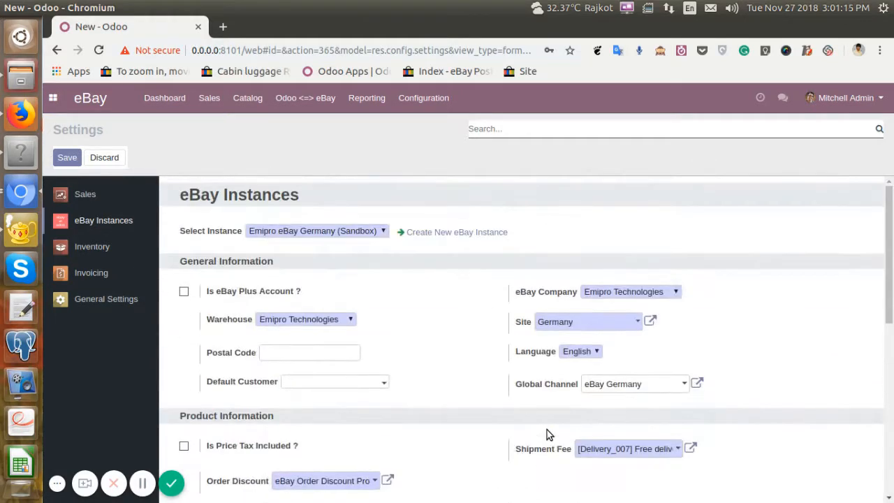
pyautogui.click(65, 159)
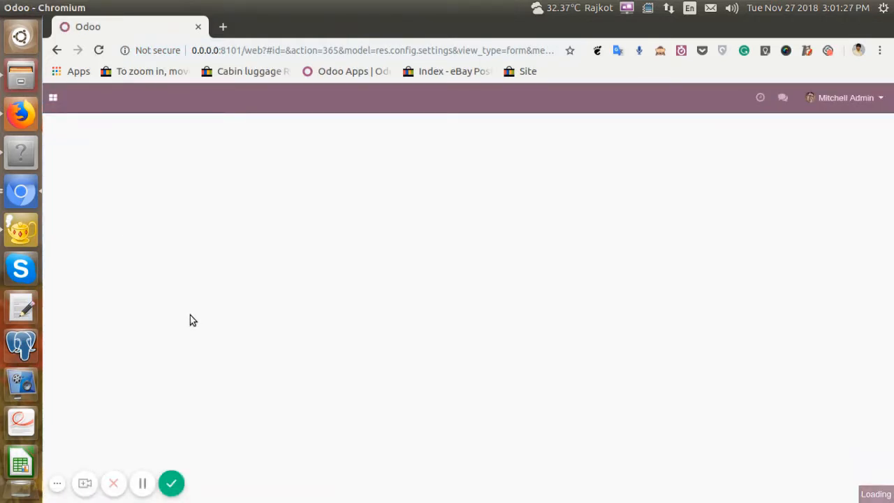
# Select the Emipro eBay Germany (Sandbox) instance again to check its saved settings and view the blank form for creating another instance.
pyautogui.click(304, 236)
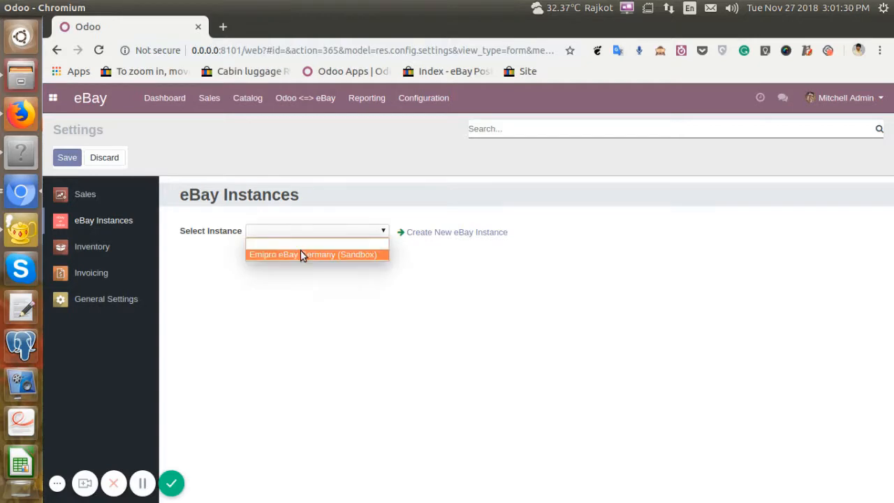
pyautogui.click(301, 254)
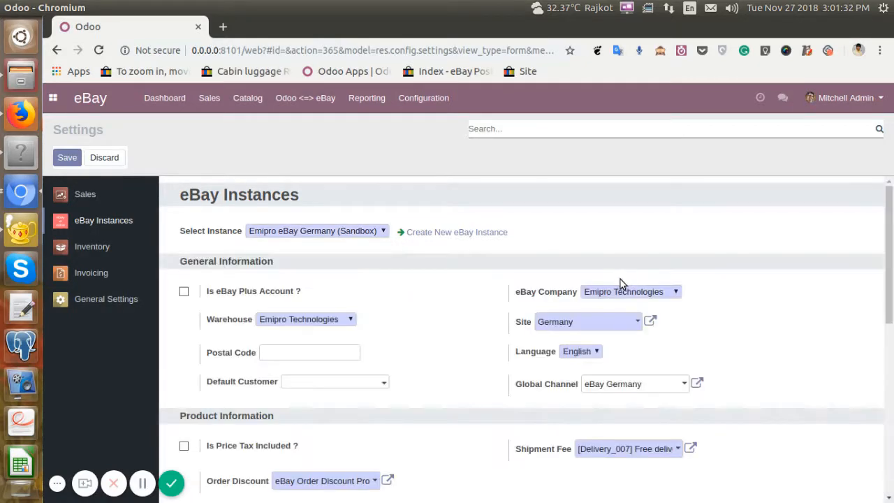
pyautogui.scroll(-10, 622, 280)
pyautogui.scroll(6, 627, 278)
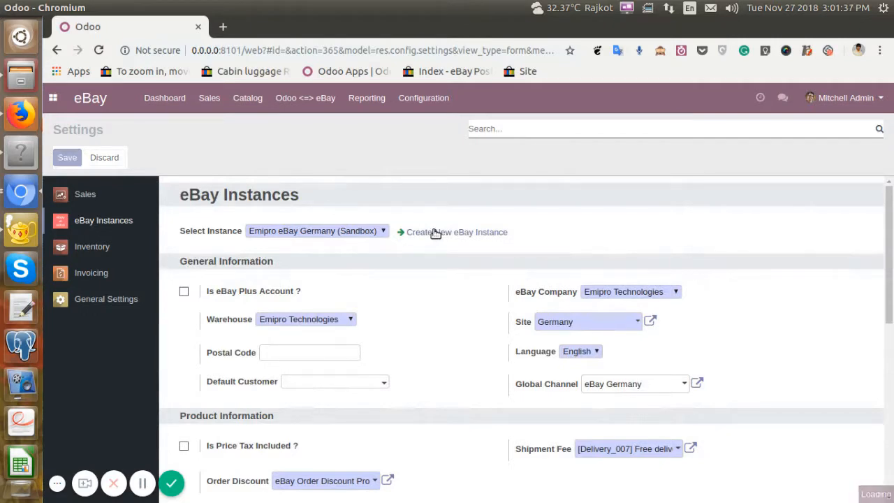
pyautogui.click(435, 232)
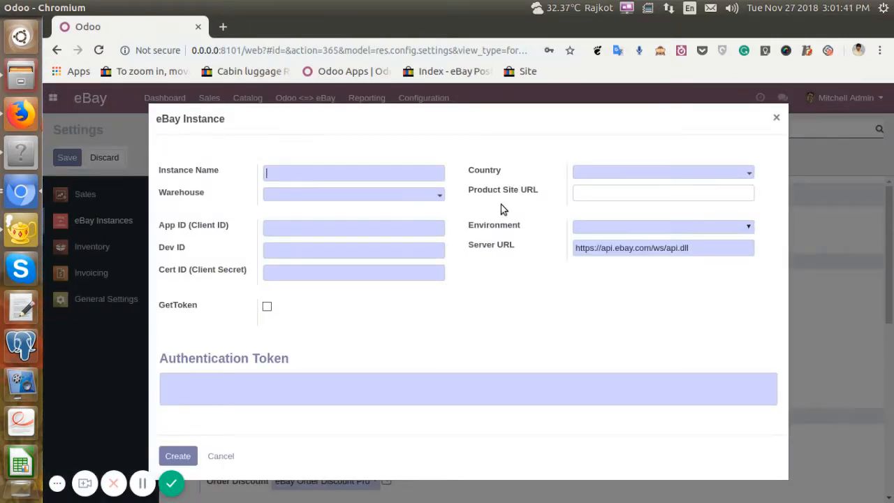
pyautogui.press('Escape')
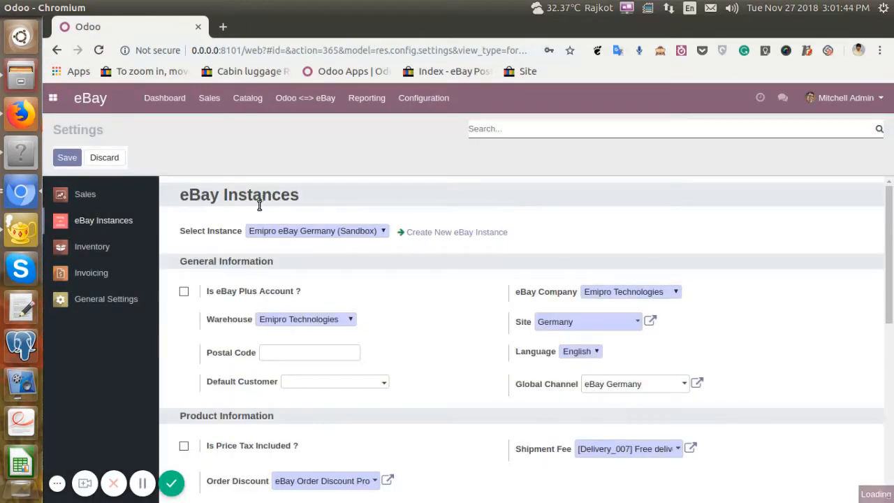
# Open the Emipro eBay Germany (Sandbox) record from the list of eBay instances.
pyautogui.click(427, 102)
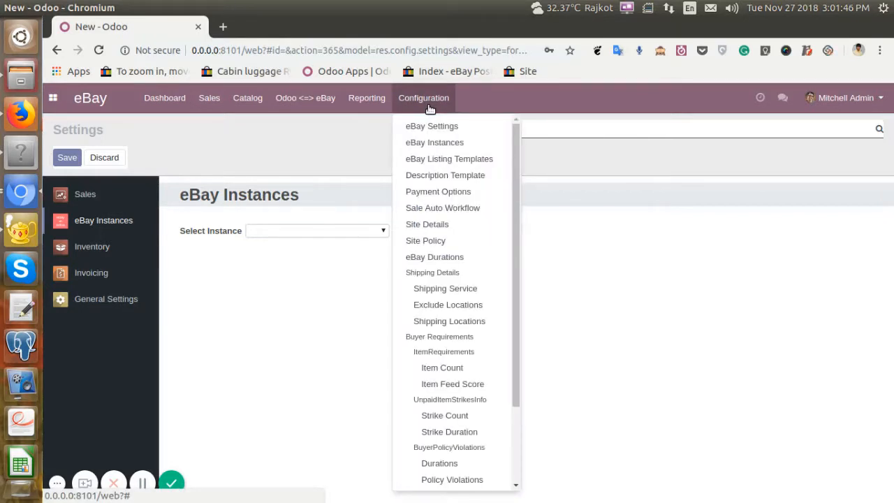
pyautogui.click(429, 144)
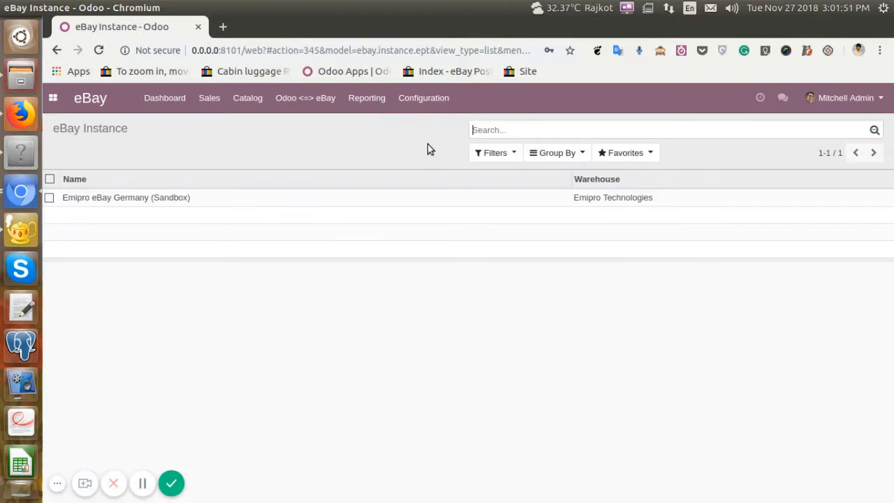
pyautogui.click(449, 205)
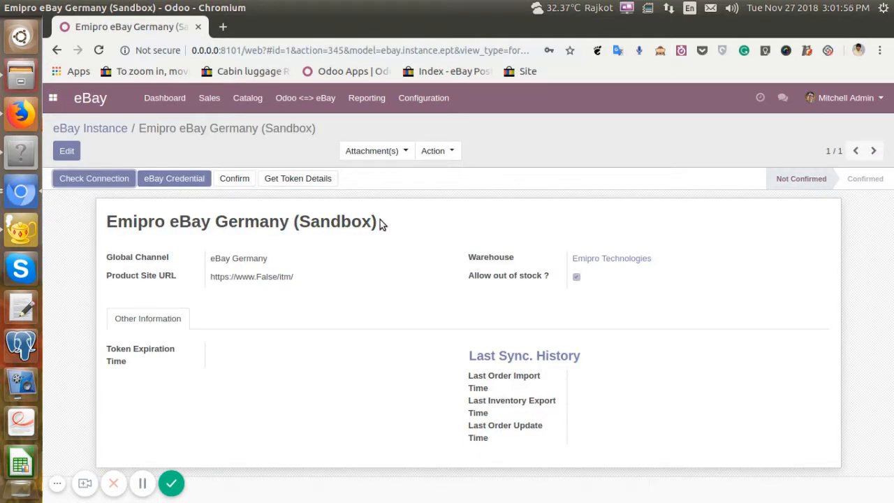
# Review the instance record's global channel, product site URL, warehouse, out-of-stock option, token expiration time and last synchronisation history.
pyautogui.tripleClick(139, 215)
pyautogui.tripleClick(138, 267)
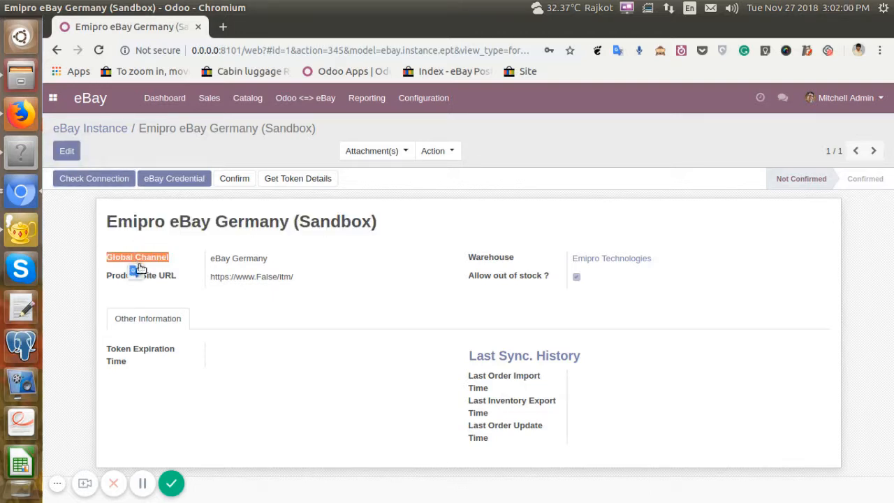
pyautogui.click(186, 283)
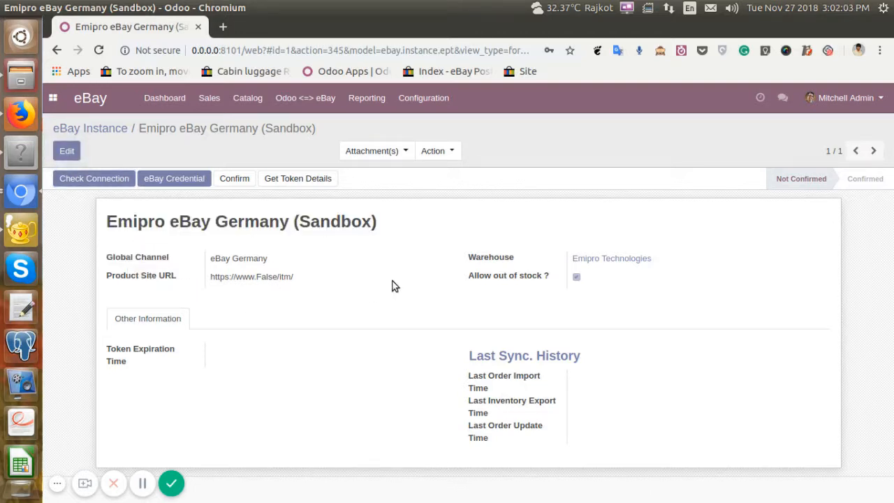
pyautogui.click(466, 264)
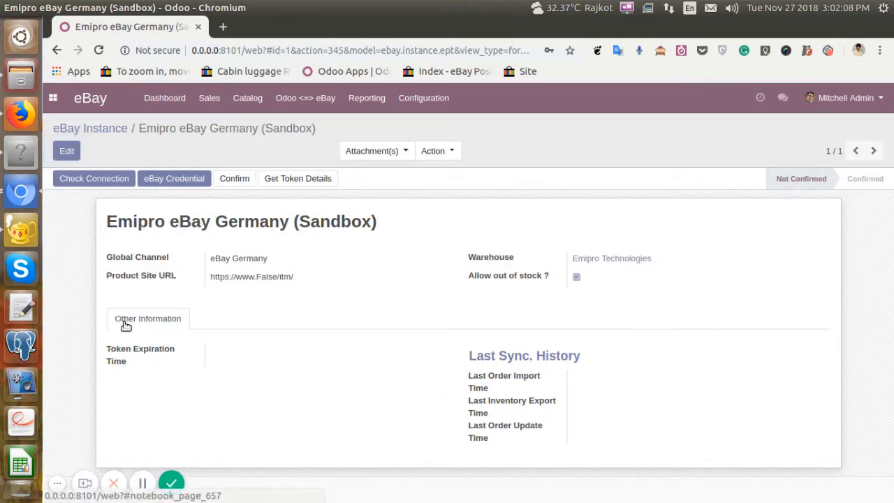
pyautogui.tripleClick(138, 361)
pyautogui.click(471, 398)
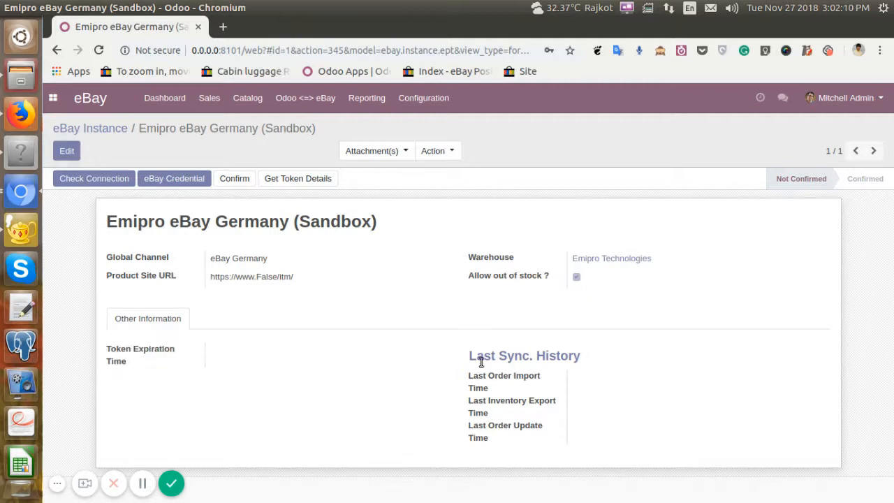
pyautogui.moveTo(469, 355); pyautogui.dragTo(553, 445)
pyautogui.click(655, 389)
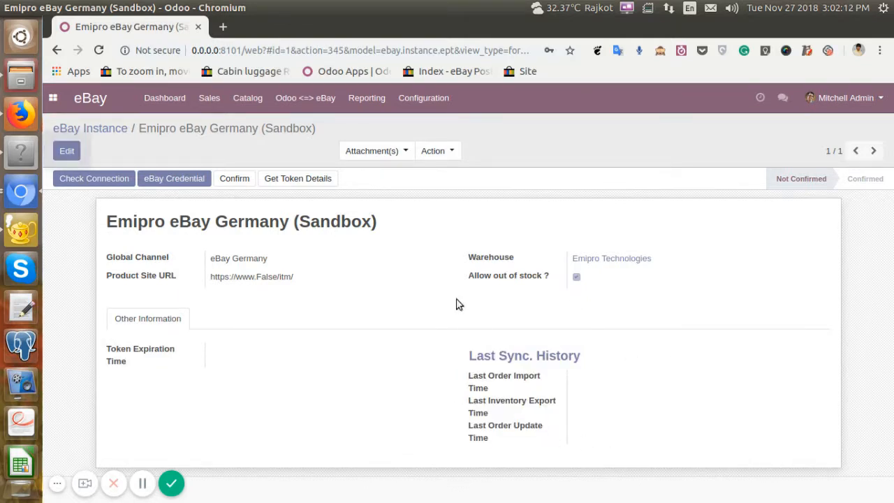
# Check the connection of the Emipro eBay Germany (Sandbox) instance and dismiss the response.
pyautogui.click(91, 180)
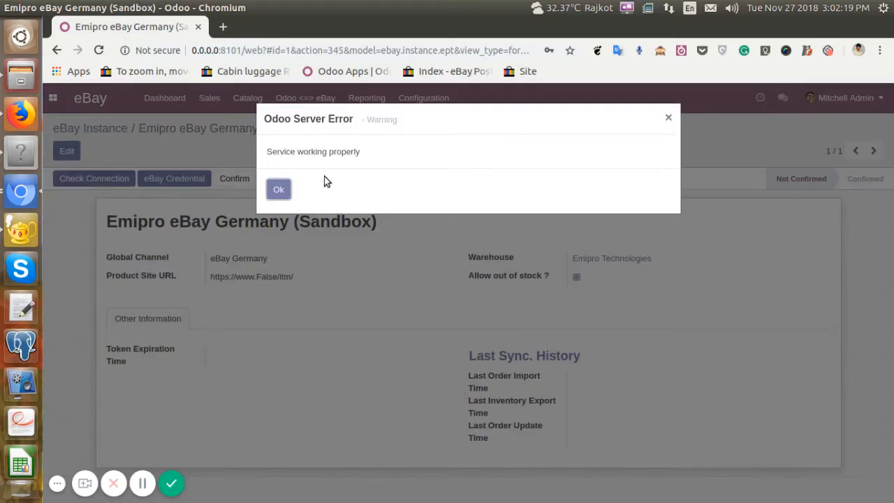
pyautogui.moveTo(267, 153); pyautogui.dragTo(393, 156)
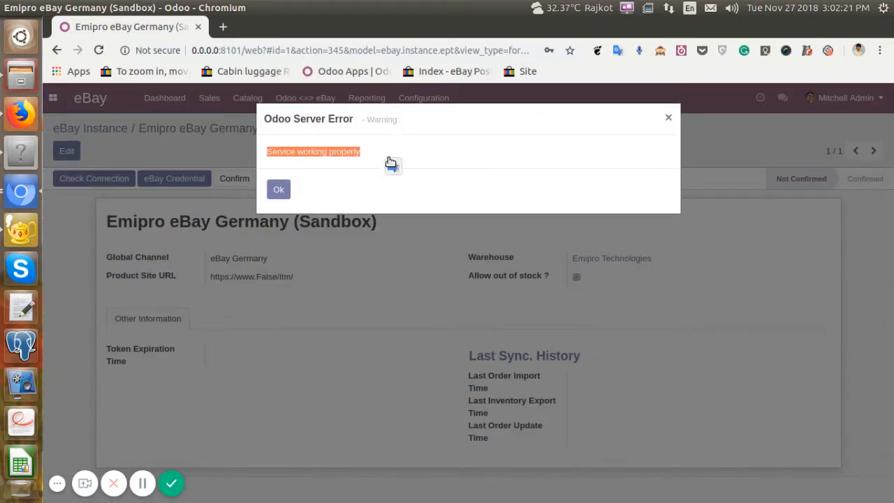
pyautogui.click(279, 188)
# Review the instance's eBay credentials, including its site, environment and server URL, and close them without updating.
pyautogui.click(174, 179)
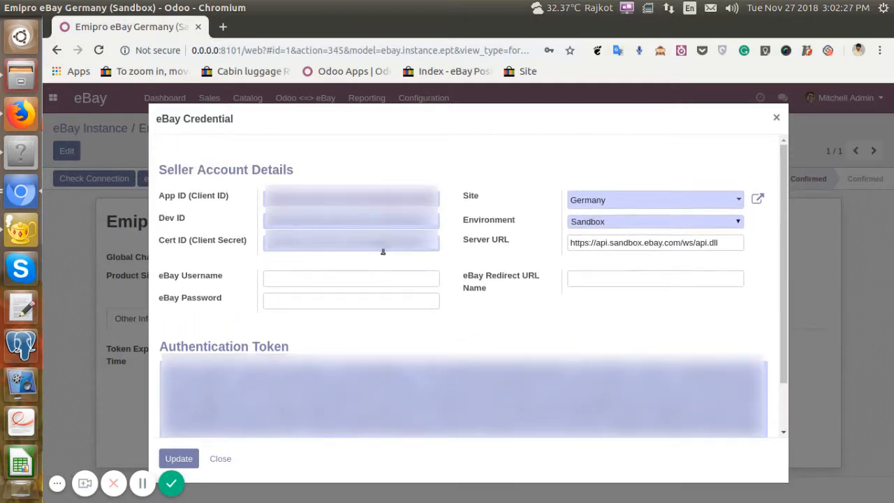
pyautogui.click(433, 227)
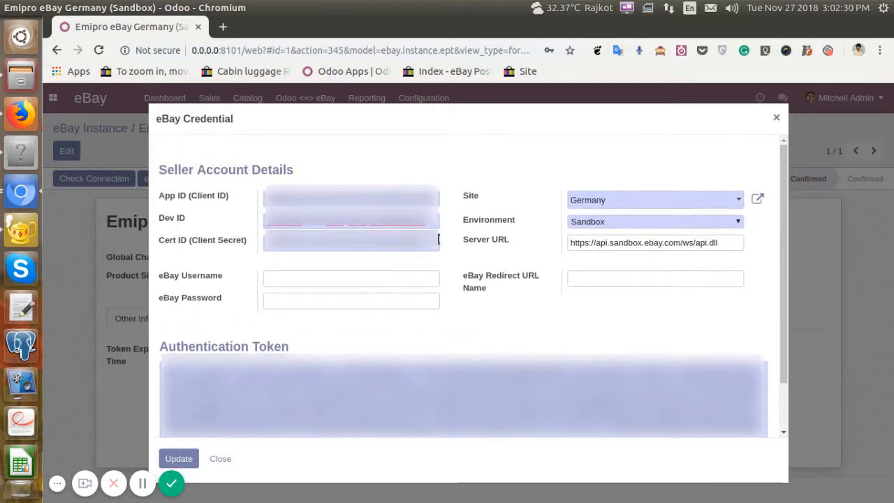
pyautogui.write('1')
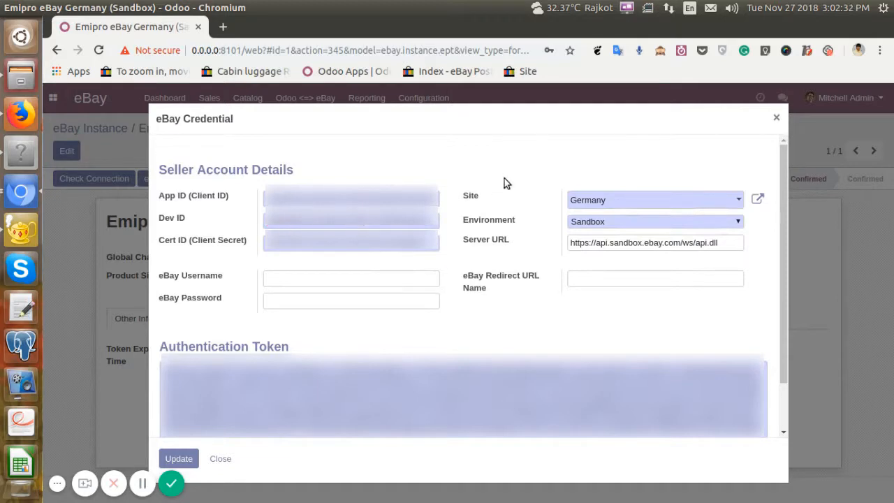
pyautogui.scroll(-2, 433, 280)
pyautogui.click(220, 458)
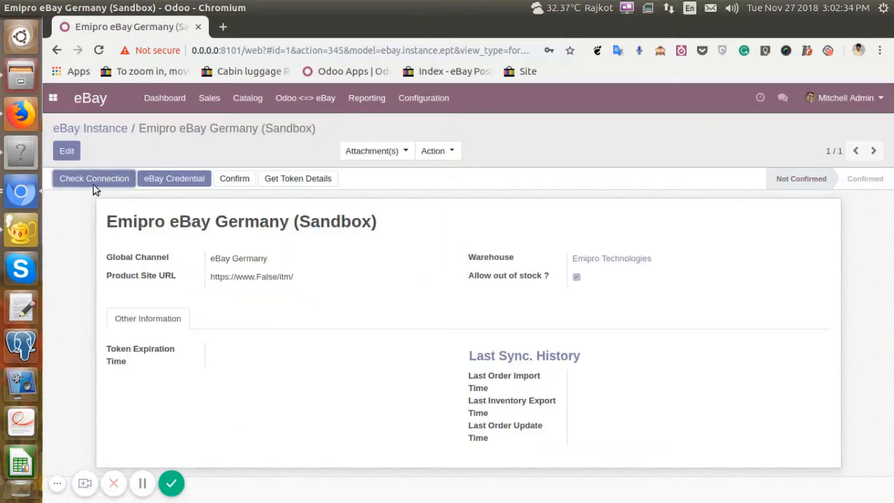
# Open the instance record for editing, save it as it is, and confirm the Emipro eBay Germany (Sandbox) instance.
pyautogui.click(66, 150)
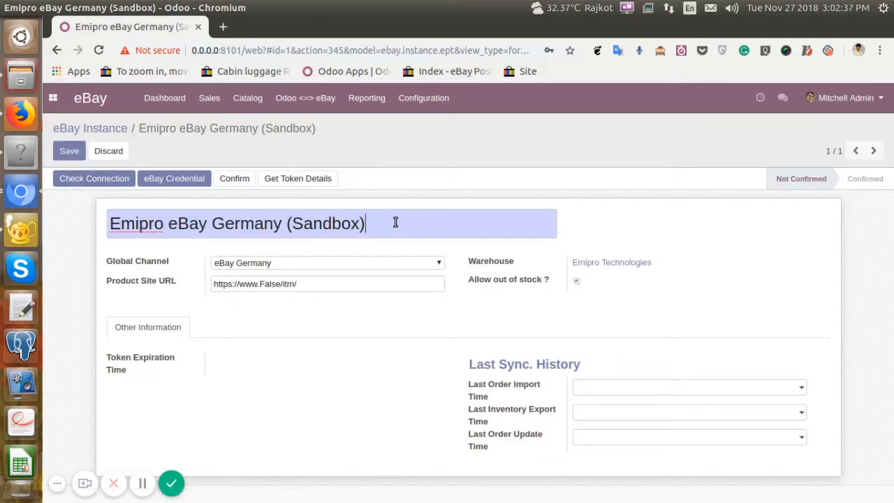
pyautogui.click(70, 152)
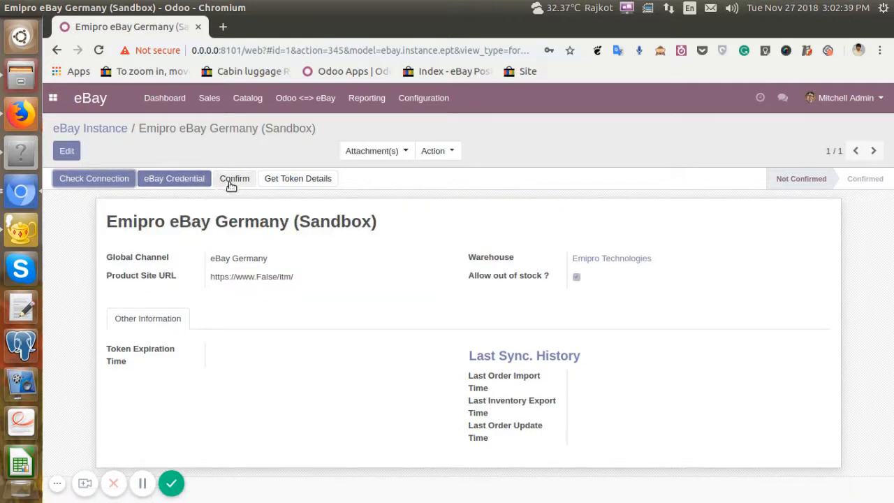
pyautogui.click(235, 183)
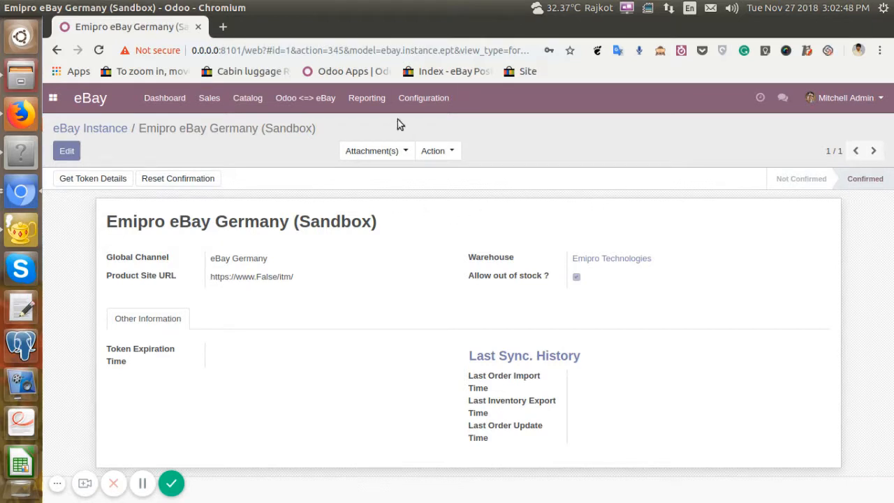
# Review the instance's list of eBay payment options with their auto workflow and payment term columns.
pyautogui.click(423, 100)
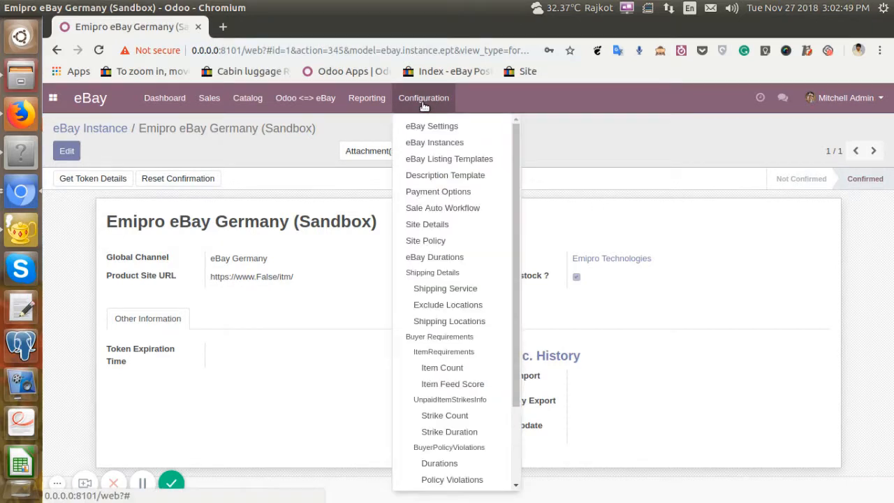
pyautogui.click(438, 193)
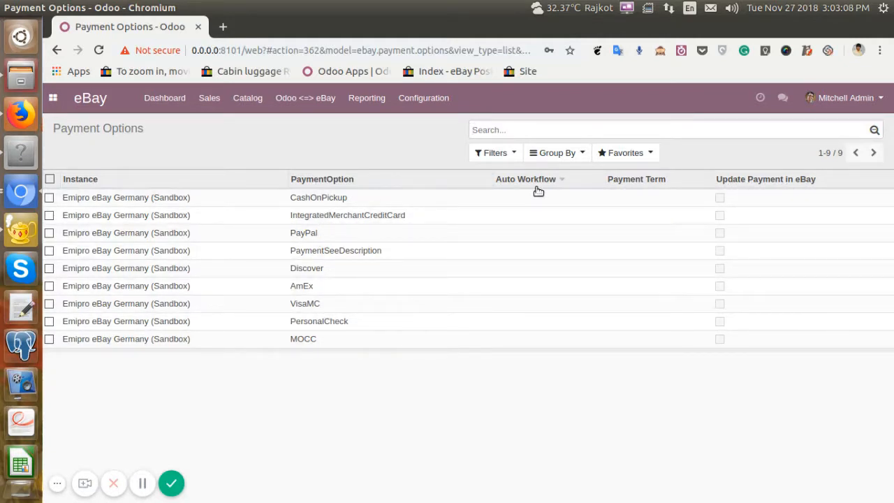
pyautogui.tripleClick(98, 130)
pyautogui.click(224, 141)
# Open the Automatic Validation sale workflow and rename it as eBay Germany Sale Auto Workflow.
pyautogui.click(423, 97)
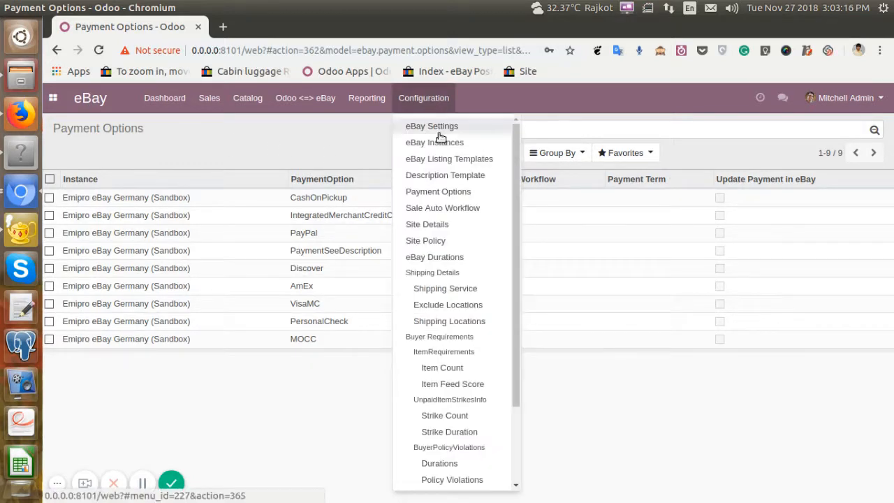
pyautogui.click(457, 209)
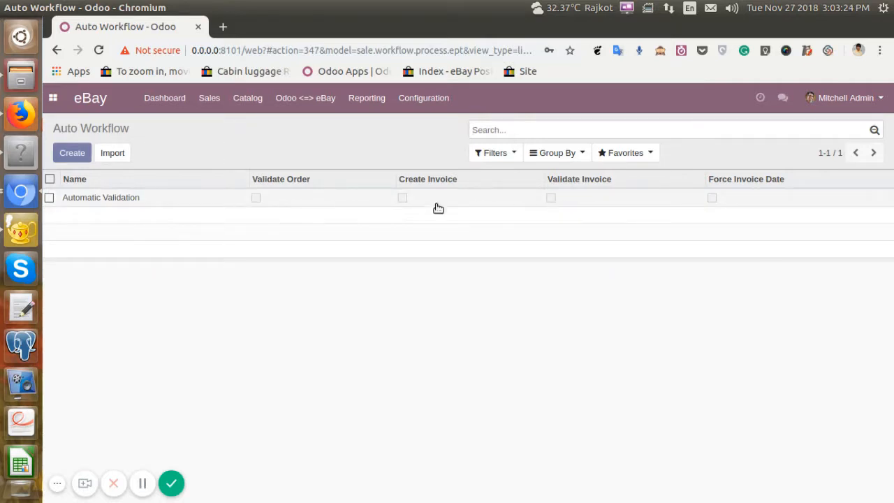
pyautogui.click(286, 204)
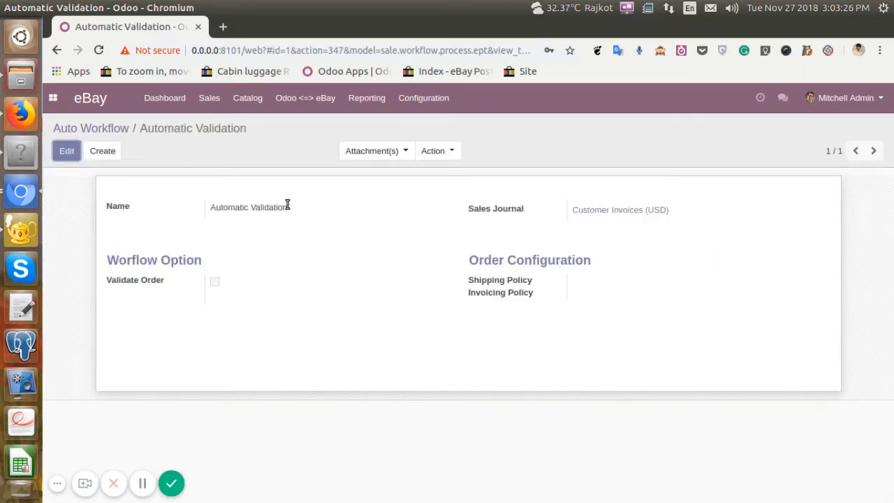
pyautogui.click(66, 151)
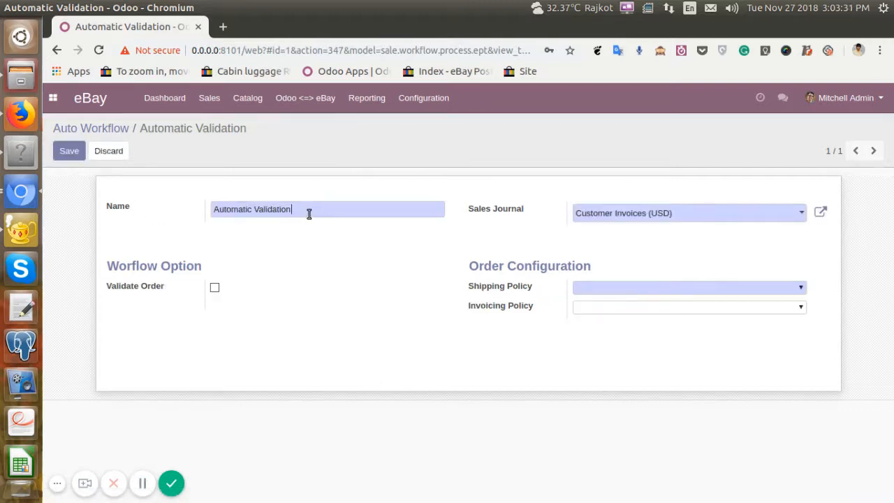
pyautogui.tripleClick(309, 214)
pyautogui.press('BackSpace')
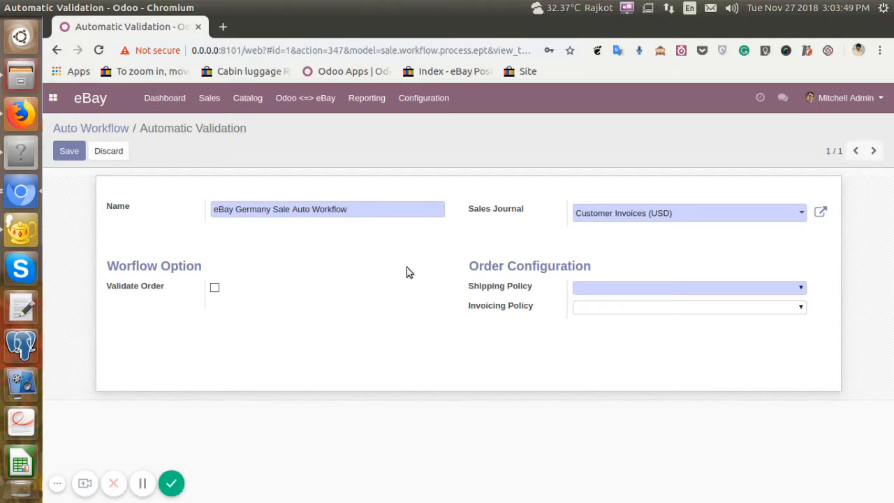
# Check which sales journals are available for the workflow, keeping Customer Invoices (USD).
pyautogui.moveTo(471, 207); pyautogui.dragTo(529, 207)
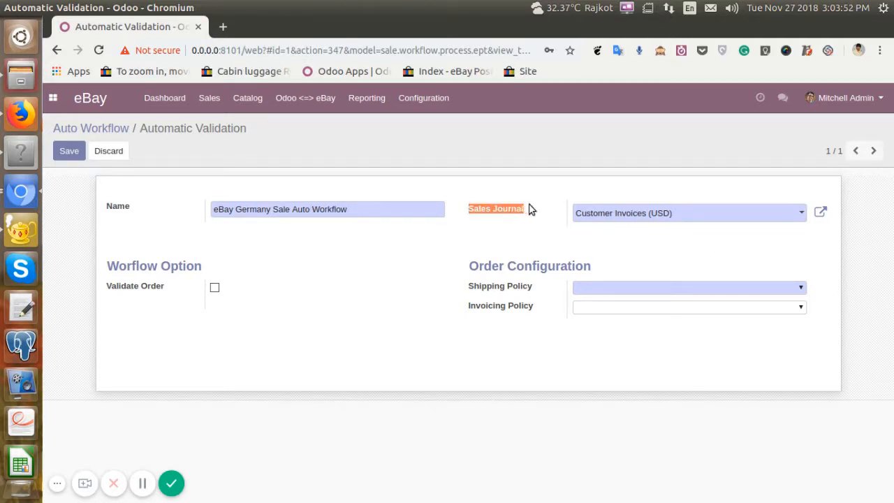
pyautogui.click(492, 225)
pyautogui.click(622, 219)
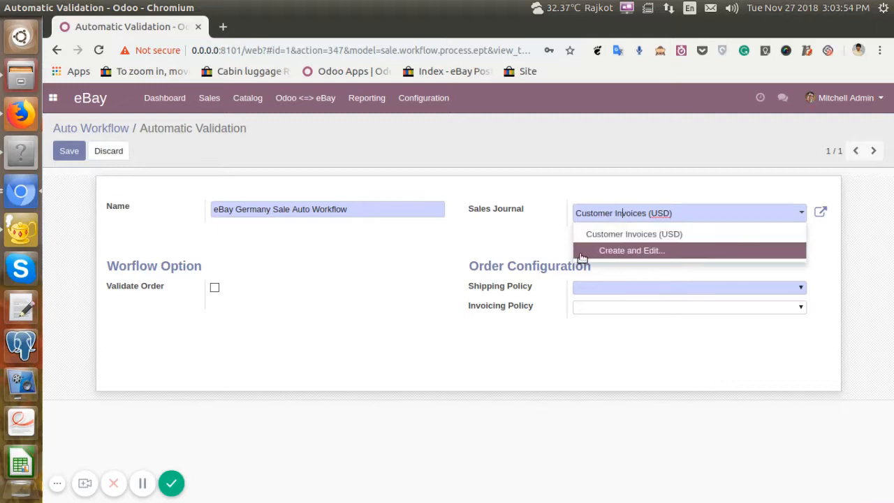
pyautogui.click(555, 253)
# Set the workflow's shipping policy to Deliver all products at once and its invoicing policy to Ordered quantities.
pyautogui.moveTo(468, 278); pyautogui.dragTo(630, 264)
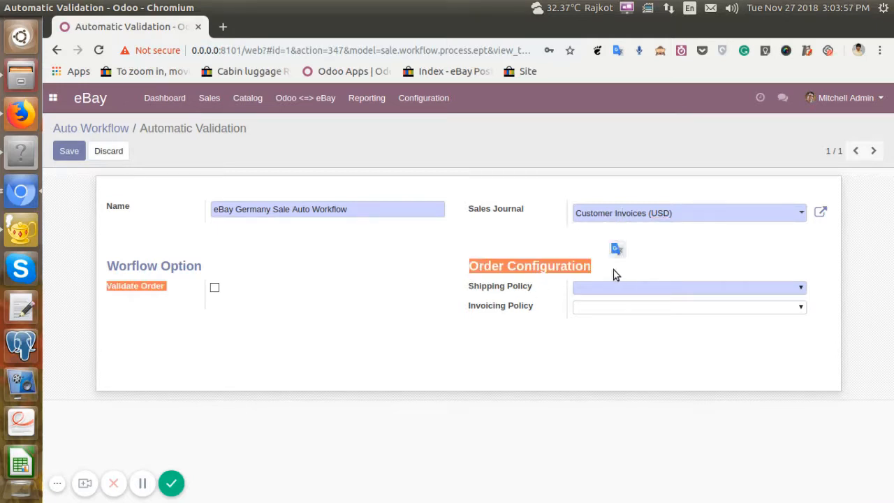
pyautogui.click(613, 275)
pyautogui.tripleClick(485, 287)
pyautogui.tripleClick(492, 312)
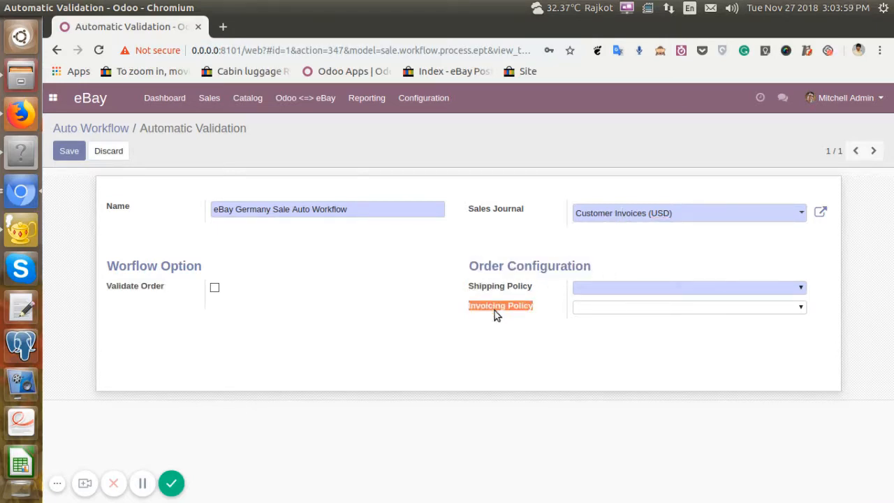
pyautogui.click(513, 338)
pyautogui.click(615, 289)
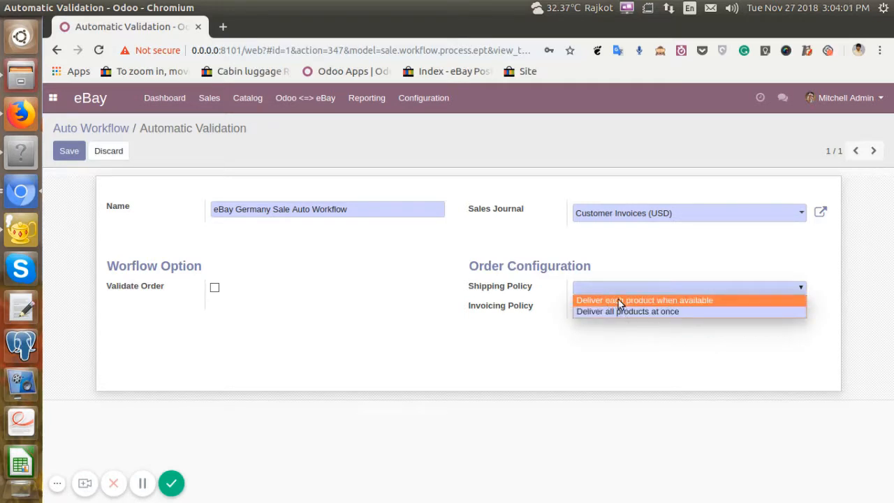
pyautogui.click(636, 311)
pyautogui.click(625, 308)
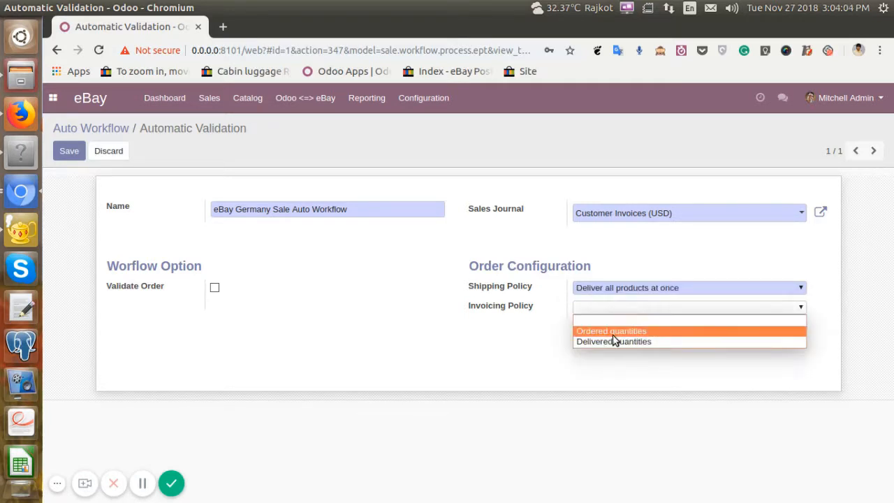
pyautogui.click(613, 333)
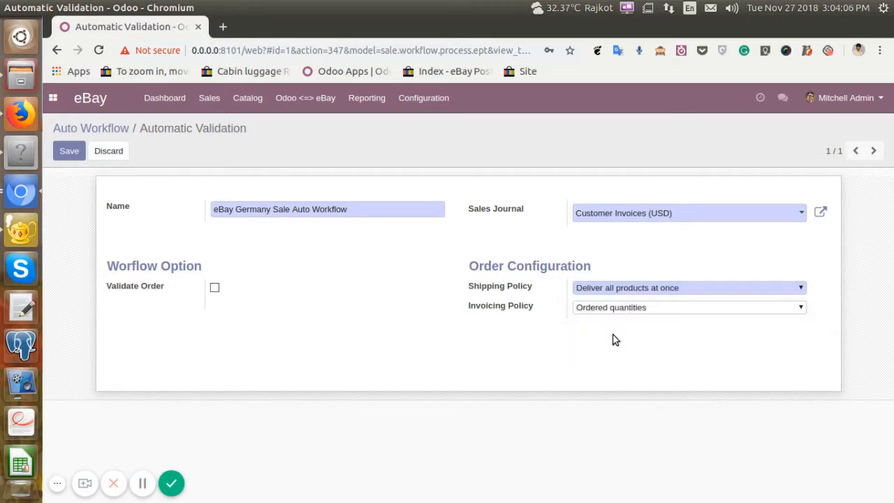
# Enable Validate Order, Create Invoice, Validate Invoice and Register Payment in the workflow options.
pyautogui.moveTo(114, 269); pyautogui.dragTo(197, 267)
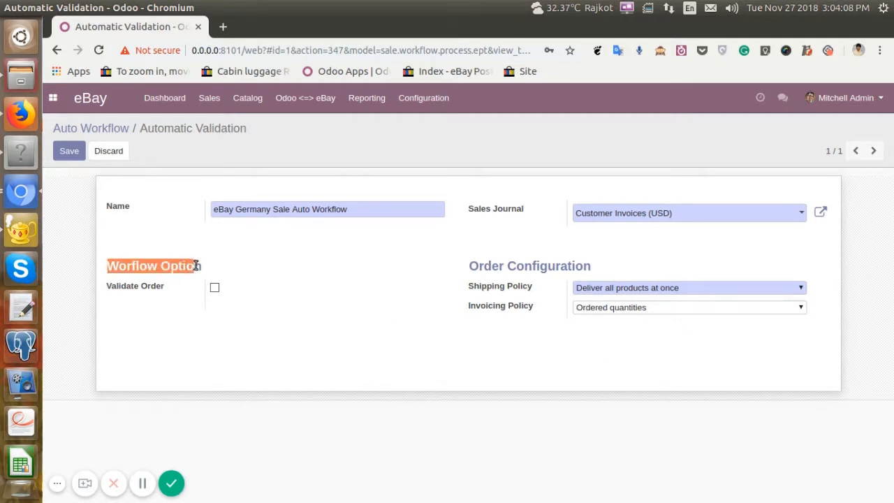
pyautogui.click(212, 264)
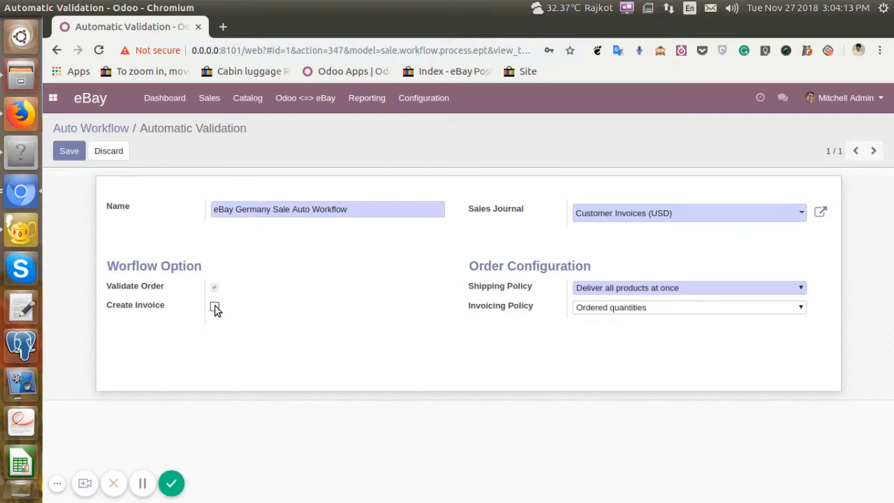
pyautogui.click(215, 306)
pyautogui.click(215, 326)
pyautogui.click(215, 344)
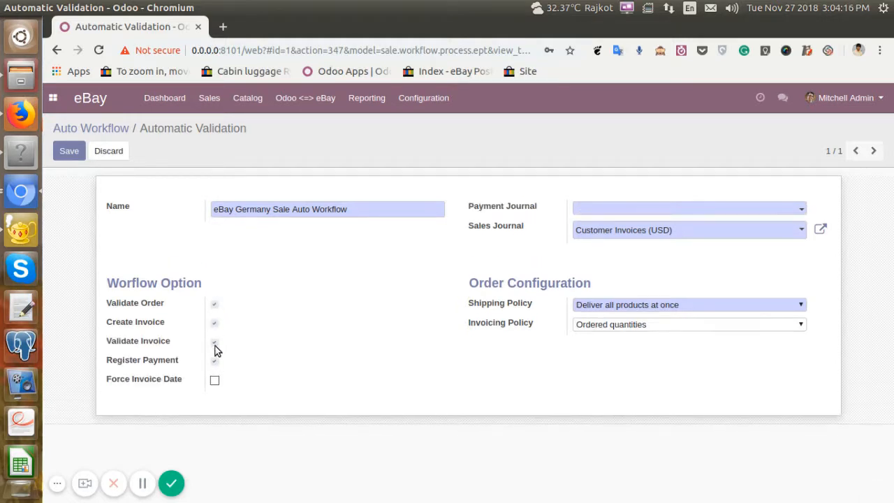
# Check which payment journals are available for the workflow without choosing one.
pyautogui.moveTo(108, 363)
pyautogui.mouseDown()
pyautogui.moveTo(183, 368)
pyautogui.moveTo(107, 362)
pyautogui.mouseUp()
pyautogui.click(582, 211)
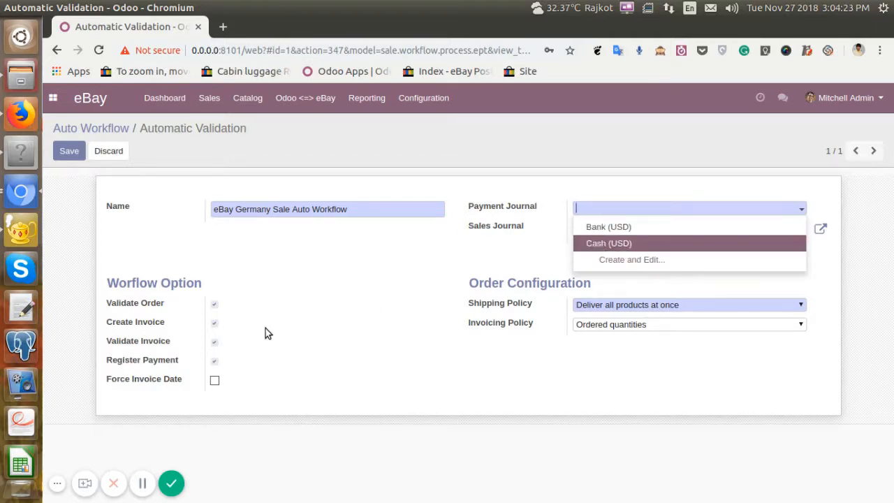
pyautogui.click(256, 368)
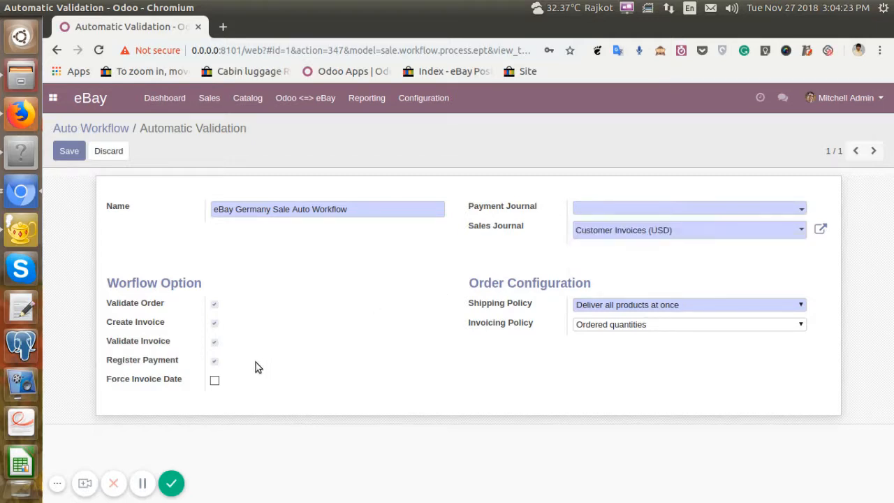
# Disable Register Payment, Validate Invoice and Create Invoice, keep only Validate Order enabled, and save the workflow.
pyautogui.click(215, 362)
pyautogui.click(214, 325)
pyautogui.click(215, 306)
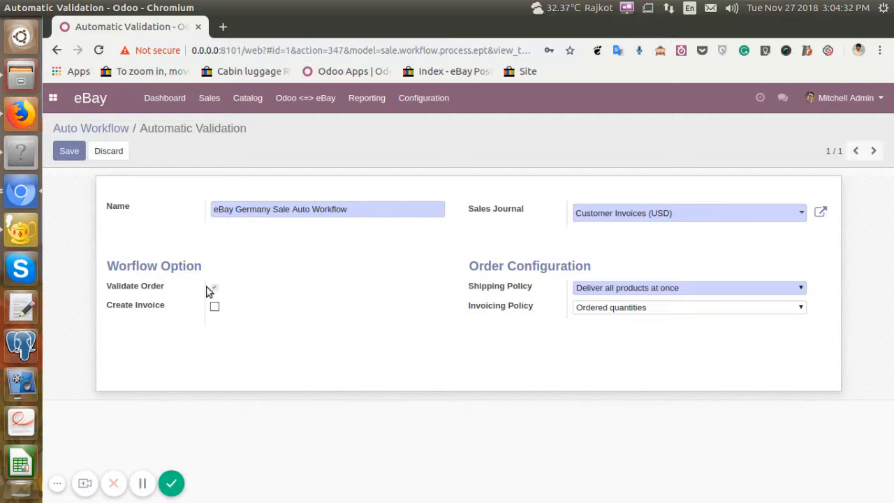
pyautogui.click(68, 152)
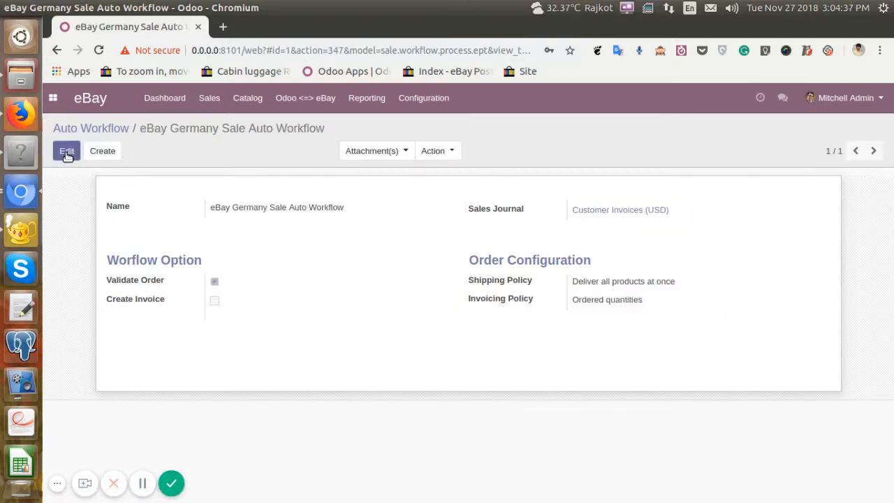
# In the eBay payment options, assign eBay Germany Sale Auto Workflow and the Immediate Payment term to PayPal.
pyautogui.click(424, 98)
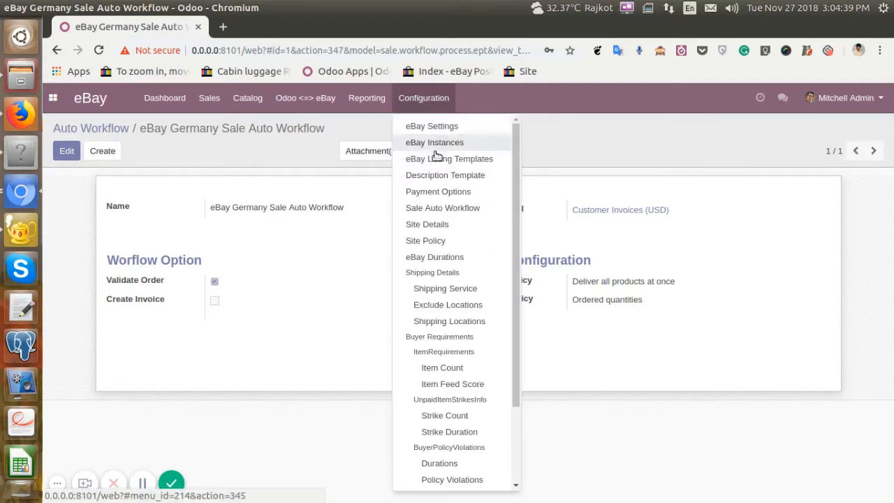
pyautogui.click(448, 193)
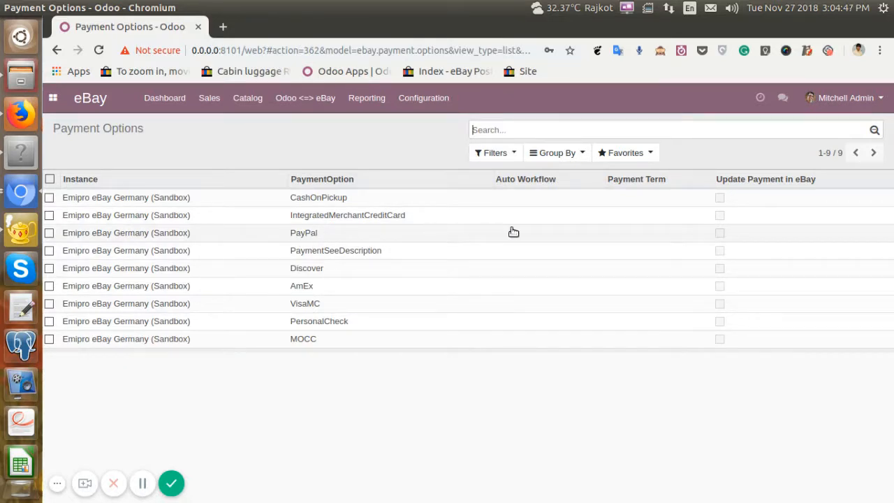
pyautogui.click(538, 235)
pyautogui.click(540, 238)
pyautogui.click(545, 253)
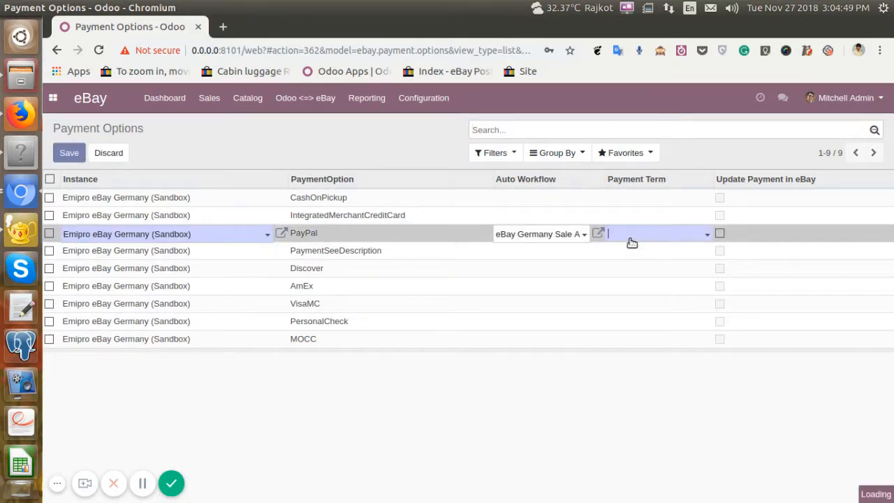
pyautogui.click(631, 242)
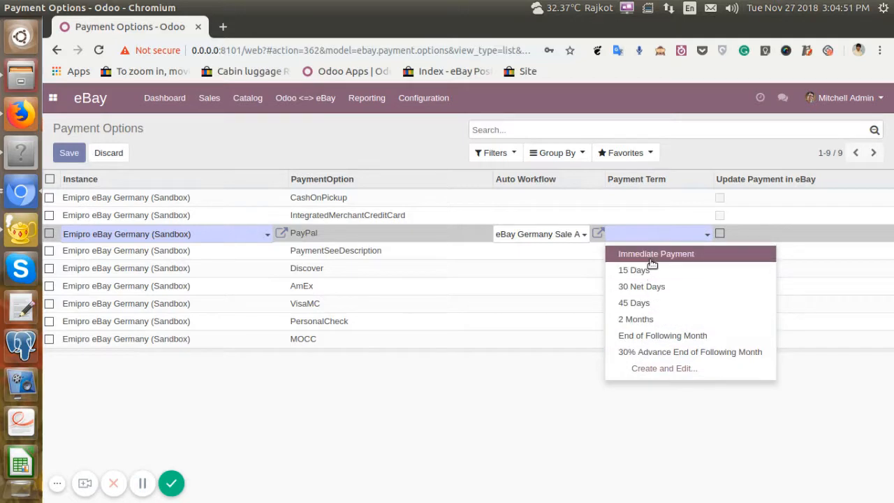
pyautogui.click(650, 255)
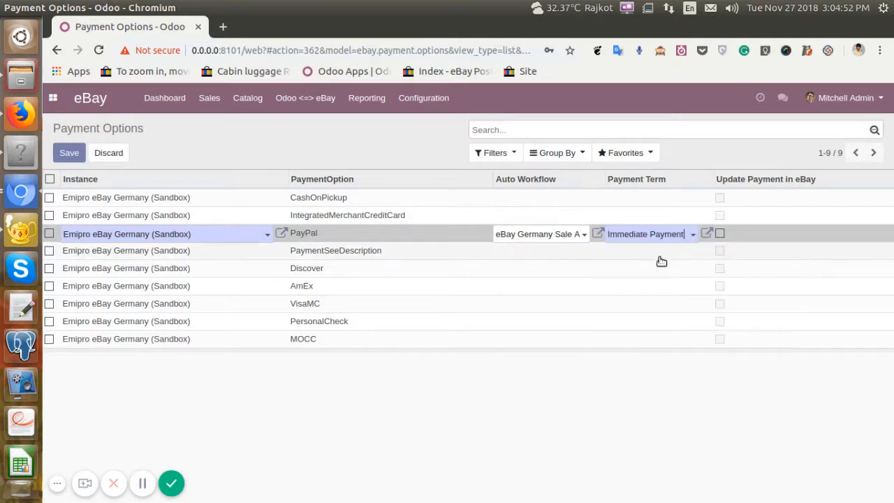
# Assign eBay Germany Sale Auto Workflow and the 15 Days payment term to the IntegratedMerchantCreditCard option.
pyautogui.click(527, 219)
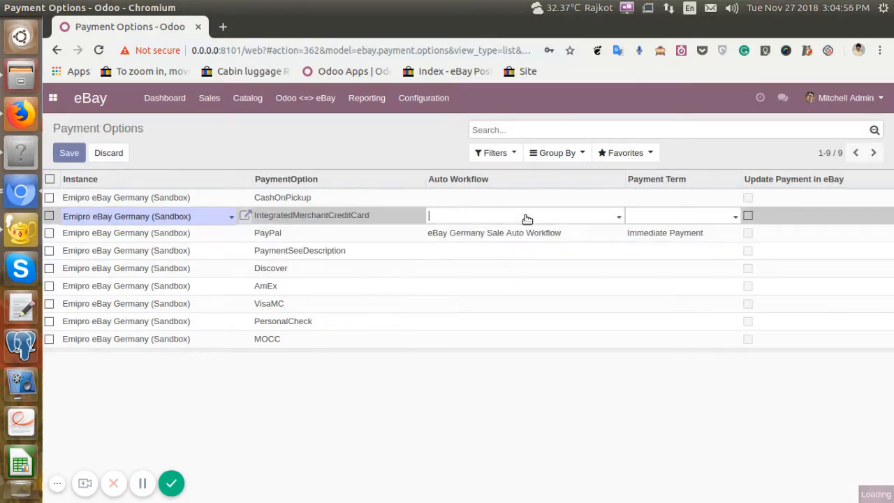
pyautogui.click(525, 218)
pyautogui.click(527, 236)
pyautogui.click(676, 217)
pyautogui.click(680, 254)
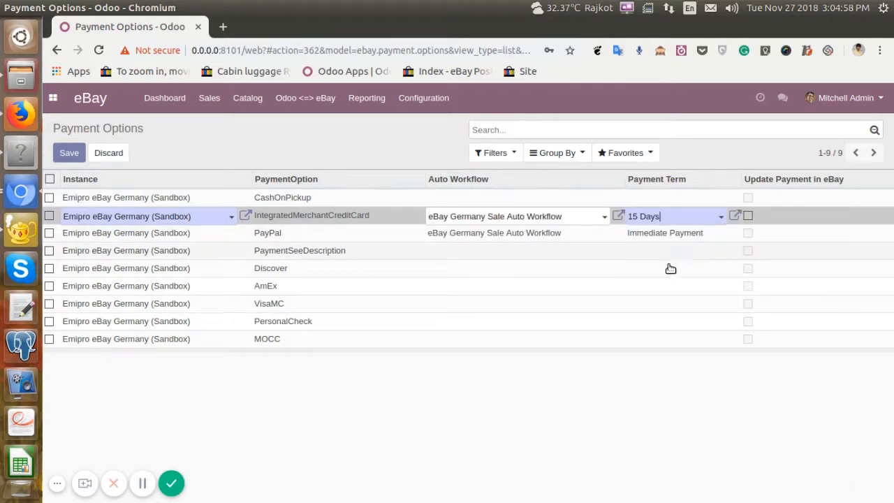
# Assign eBay Germany Sale Auto Workflow and the Immediate Payment term to the MOCC option and save the row.
pyautogui.click(475, 341)
pyautogui.click(476, 341)
pyautogui.click(488, 362)
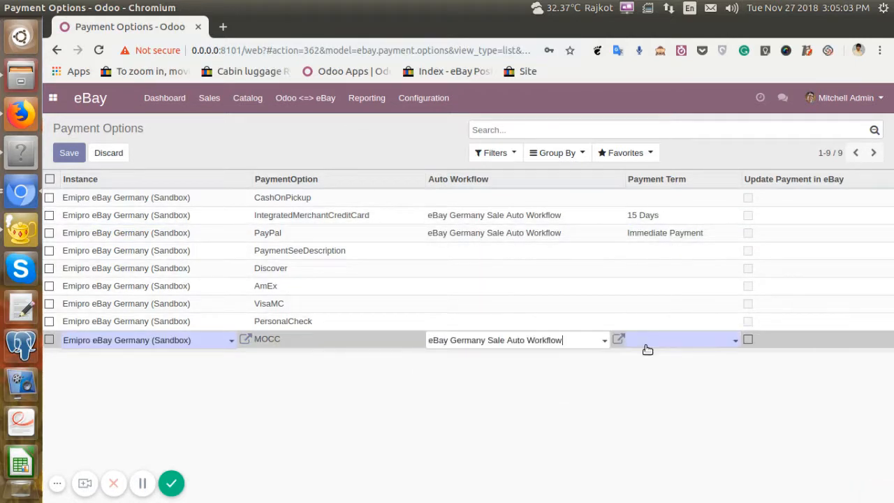
pyautogui.click(650, 342)
pyautogui.click(647, 359)
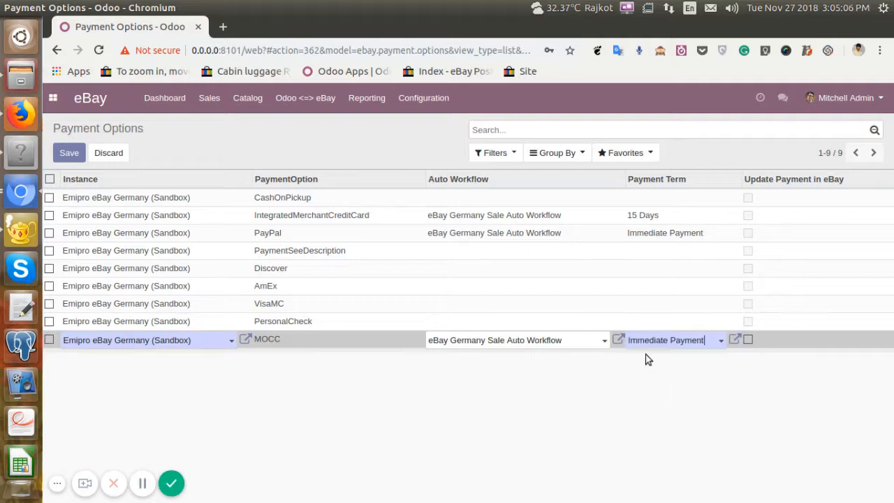
pyautogui.click(479, 411)
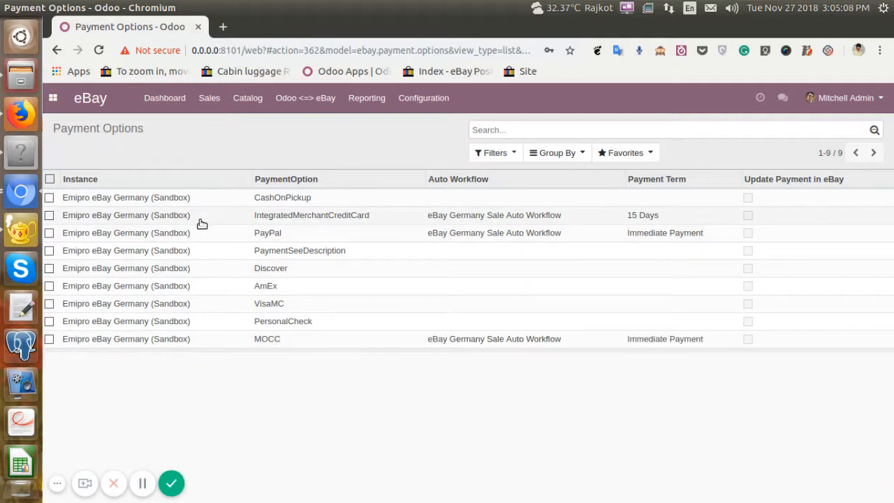